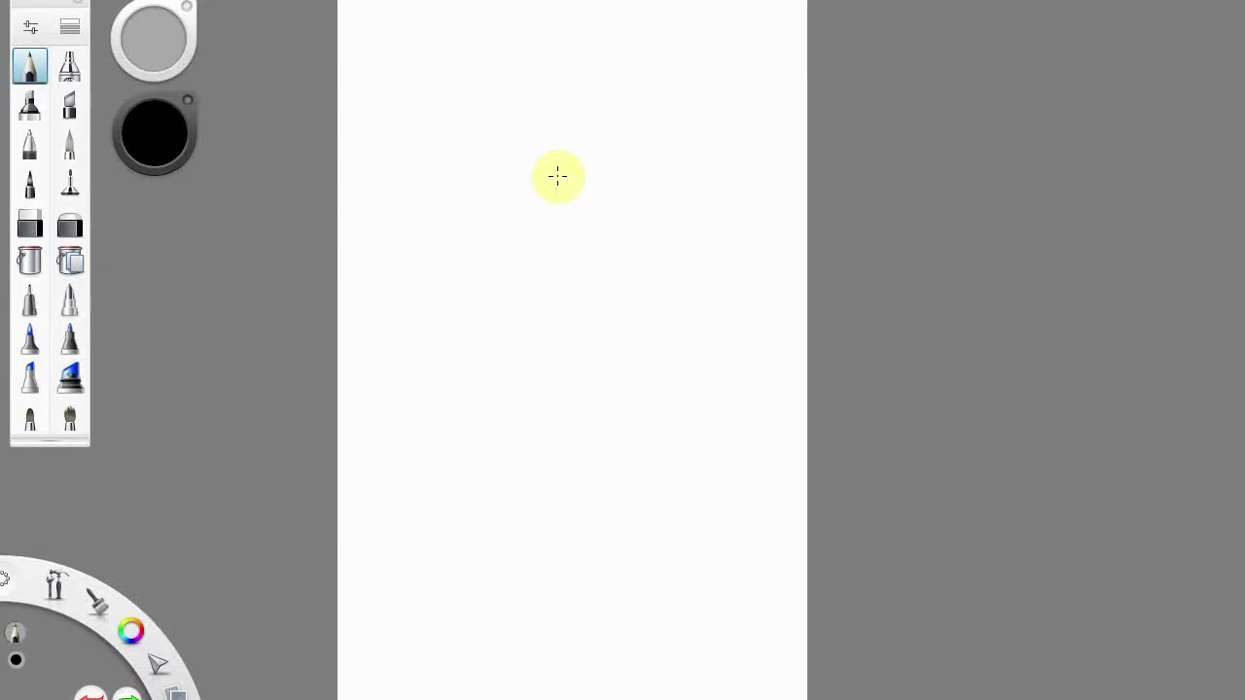
Step: Sketch a long, slightly curved vertical action line with the pencil, and draw a round pelvis shape across its middle
left_click_drag(539, 337, 557, 578)
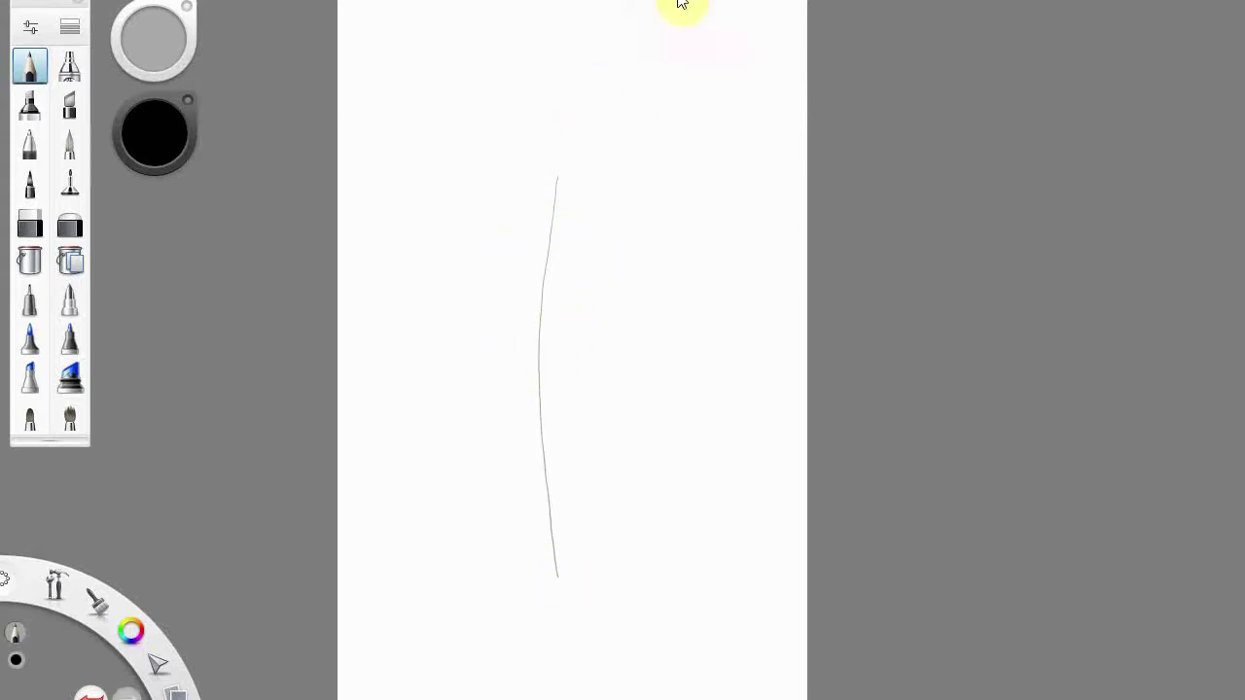
left_click(537, 349)
mouse_move(537, 421)
left_mouse_down()
mouse_move(581, 400)
mouse_move(562, 352)
mouse_move(510, 360)
mouse_move(555, 405)
mouse_move(506, 399)
mouse_move(584, 365)
mouse_move(500, 395)
left_mouse_up()
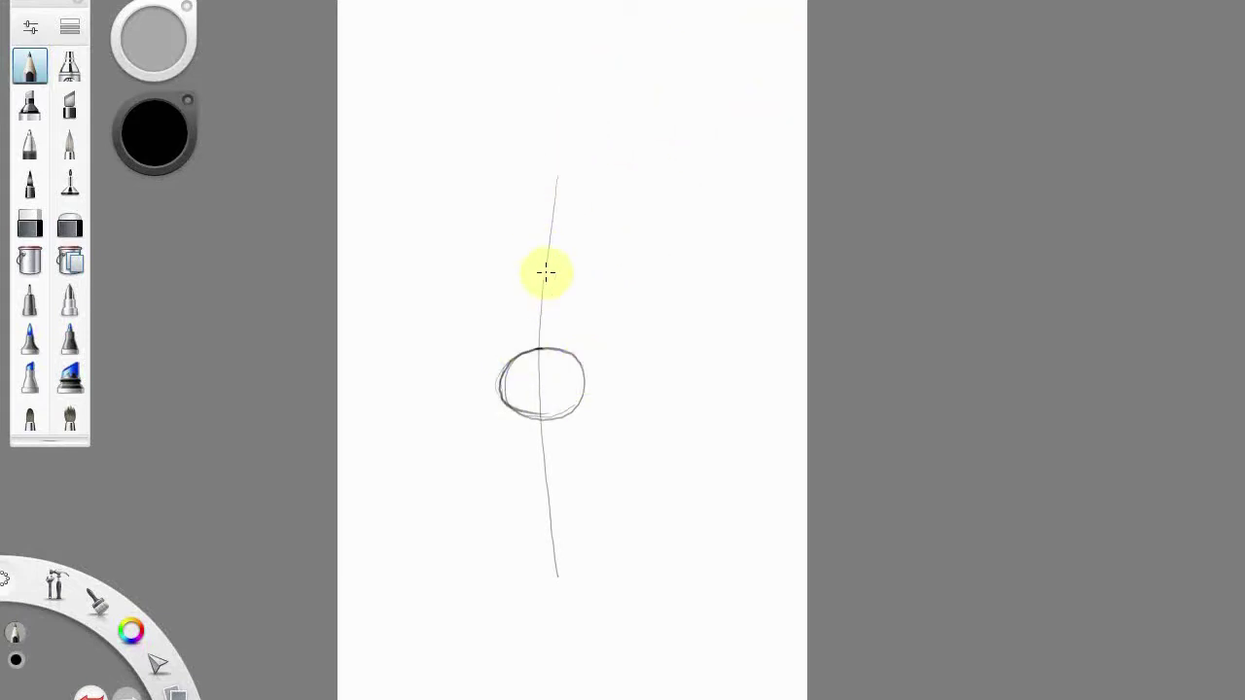
Step: Sketch a slightly tilted rectangular torso above the pelvis circle, and add a small angular head at the top of the action line
left_click_drag(501, 336, 505, 281)
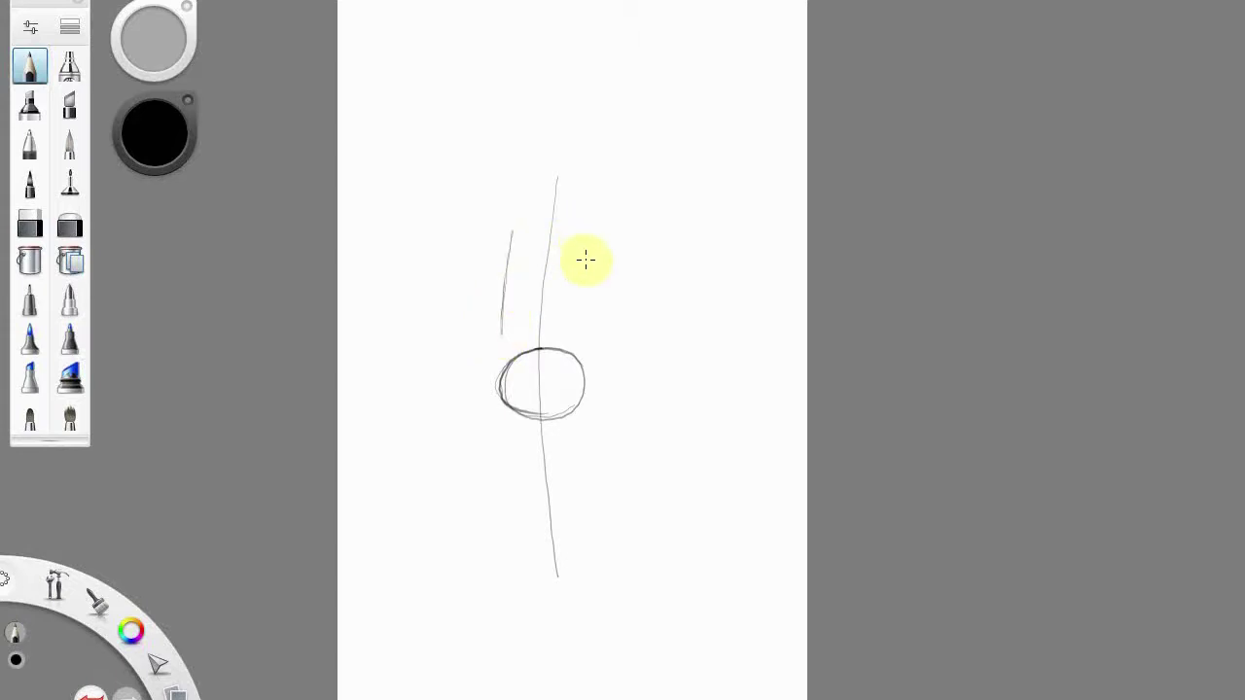
left_click_drag(593, 237, 581, 339)
left_click_drag(590, 251, 581, 348)
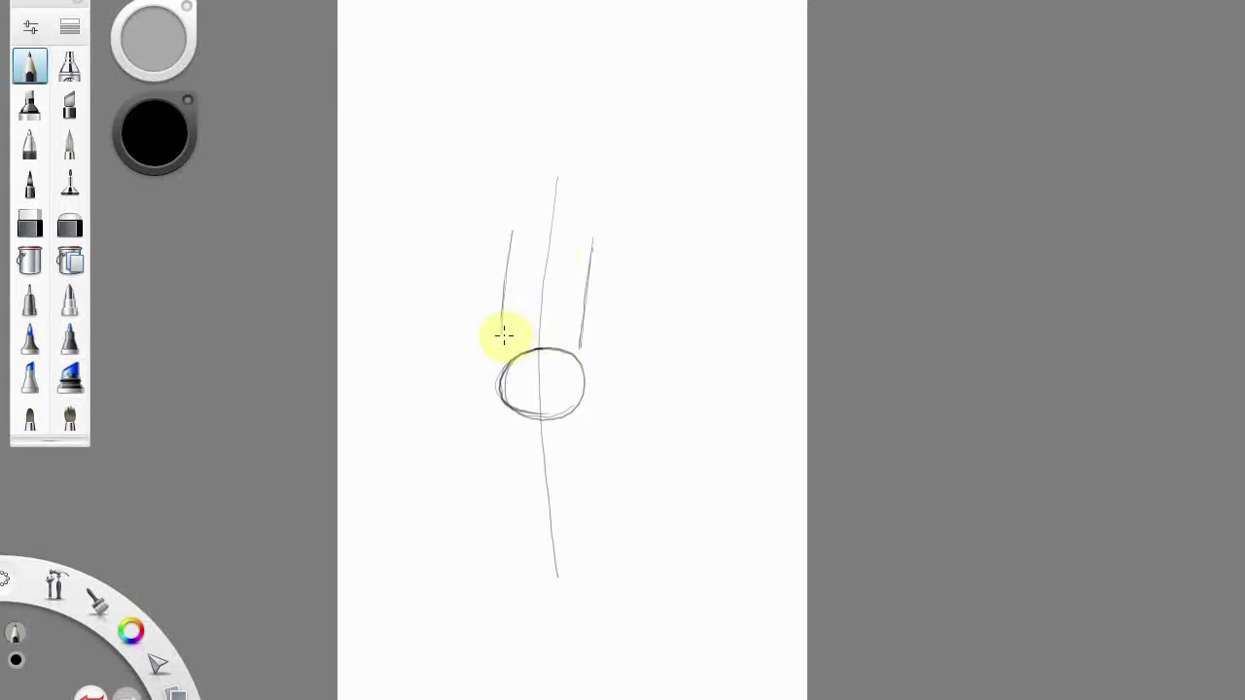
left_click_drag(504, 317, 584, 345)
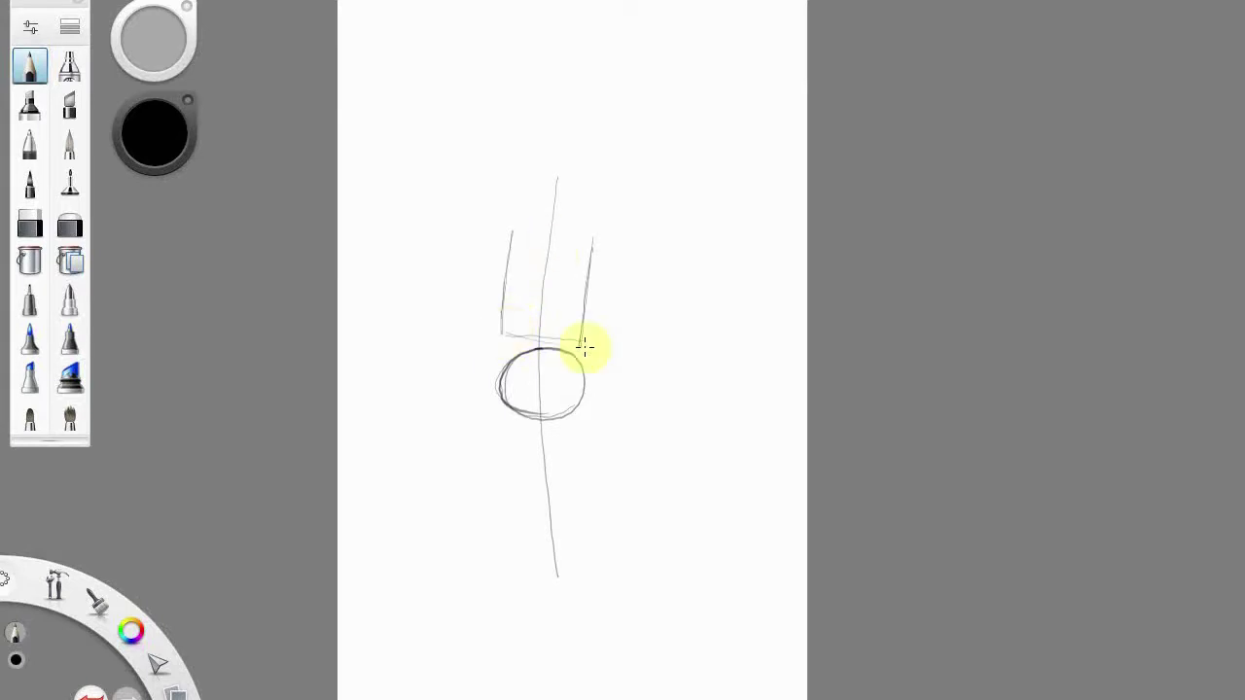
left_click_drag(514, 237, 602, 249)
left_click_drag(521, 238, 572, 248)
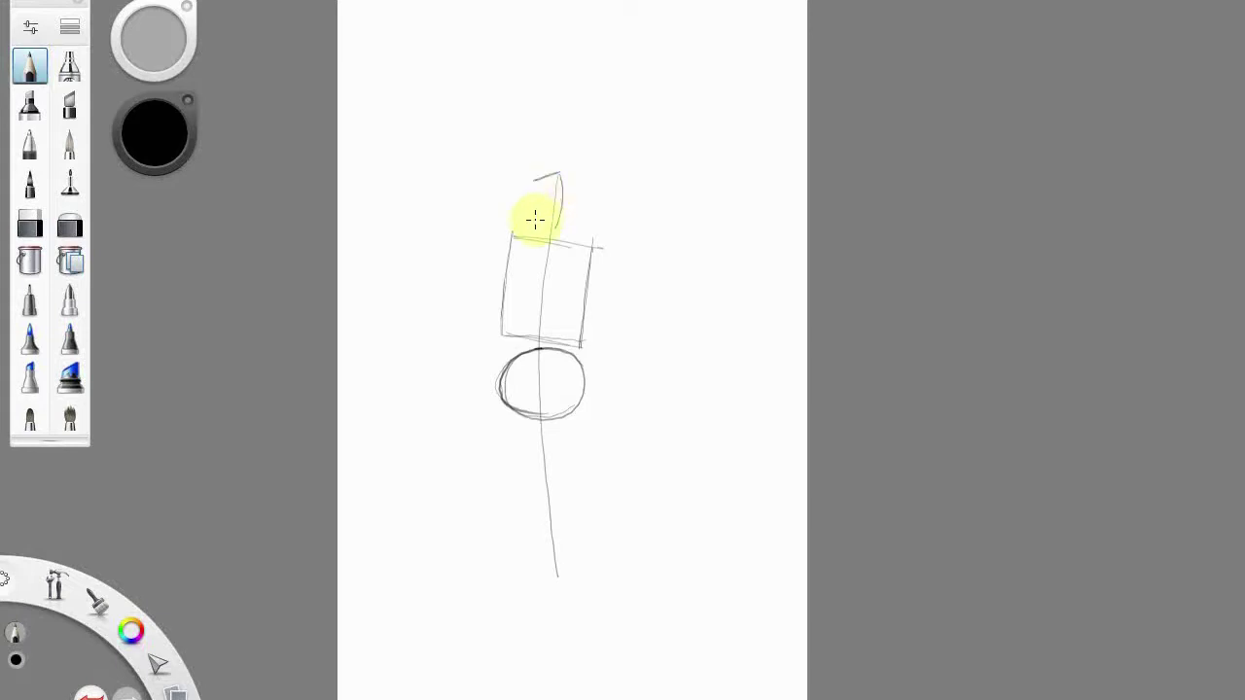
mouse_move(552, 230)
left_mouse_down()
mouse_move(522, 209)
mouse_move(559, 171)
mouse_move(555, 224)
left_mouse_up()
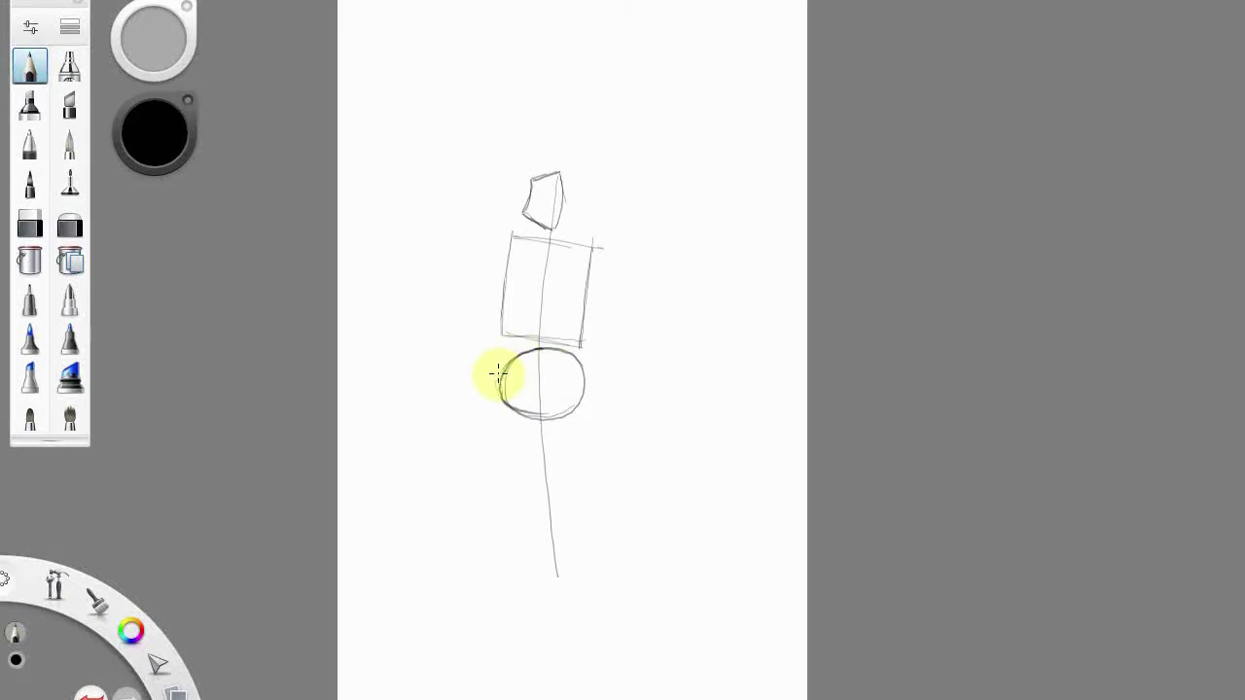
Step: Draw the flared trouser hips around the pelvis circle and the outer thigh lines down to the knees
left_click_drag(499, 371, 496, 391)
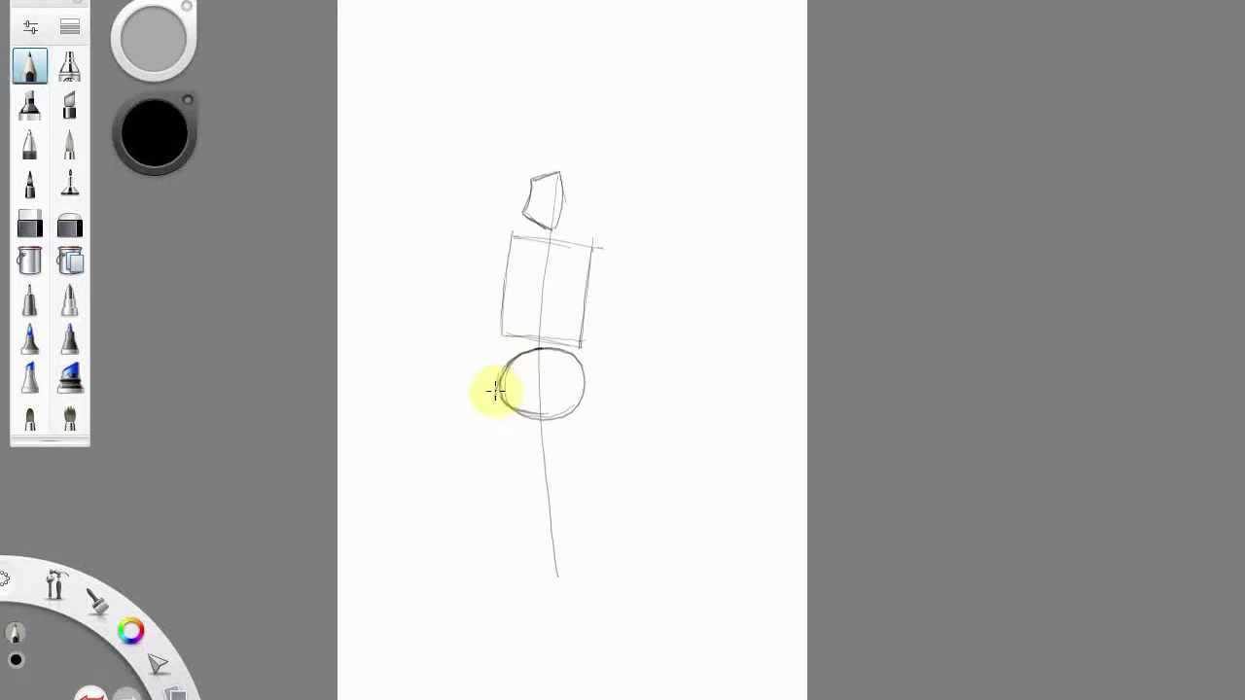
left_click_drag(495, 414, 518, 428)
left_click_drag(497, 378, 494, 411)
mouse_move(534, 362)
left_mouse_down()
mouse_move(578, 391)
mouse_move(586, 418)
left_mouse_up()
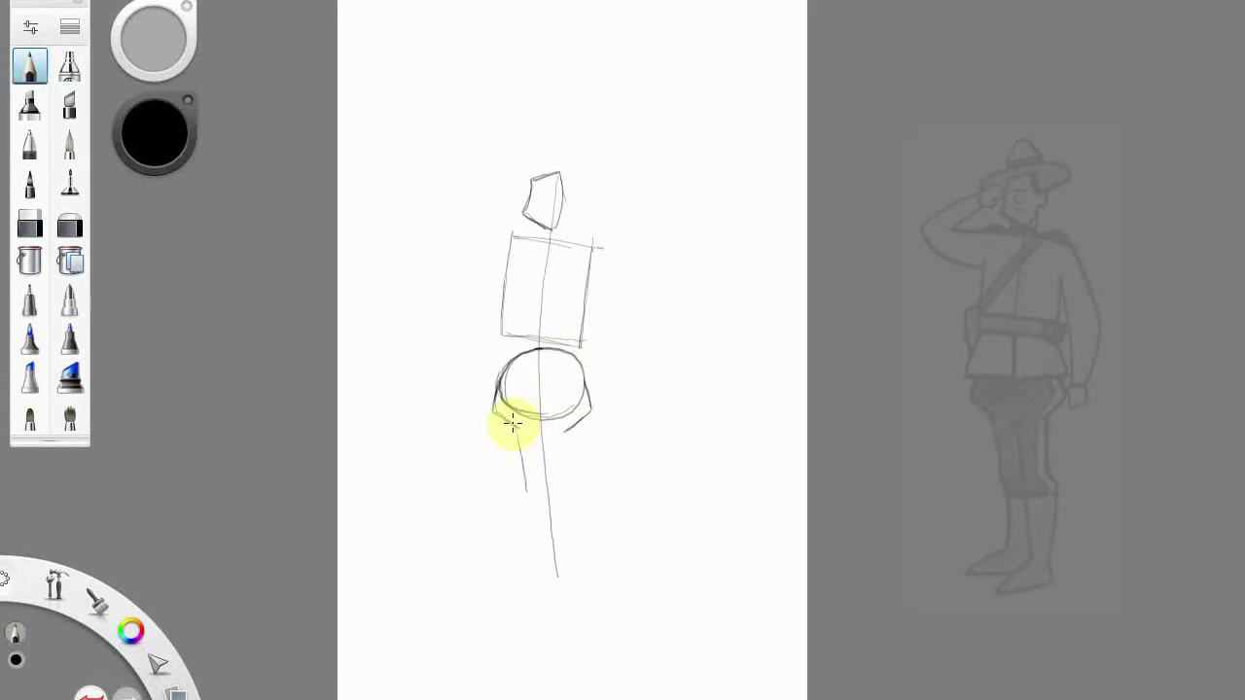
left_click_drag(513, 423, 523, 471)
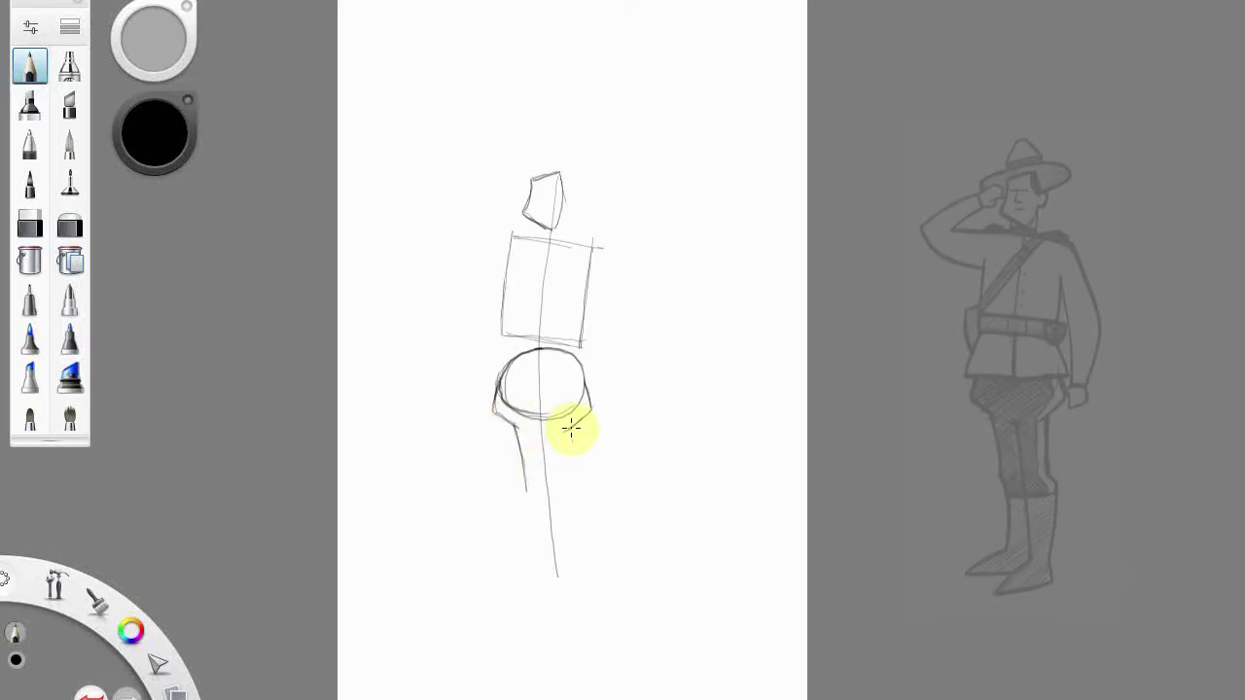
left_click_drag(571, 429, 575, 483)
left_click_drag(571, 428, 576, 491)
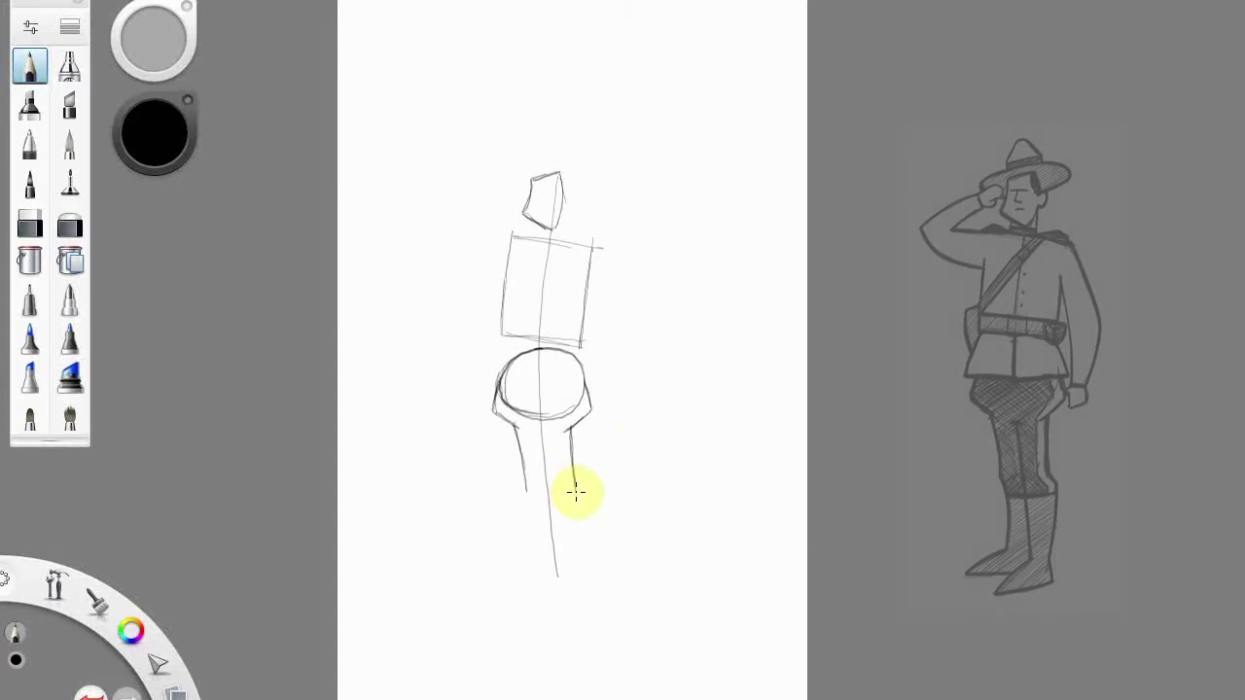
Step: Draw the lower legs as tall boots with a boot-top line below the knees and two pointed feet
left_click_drag(576, 493, 581, 497)
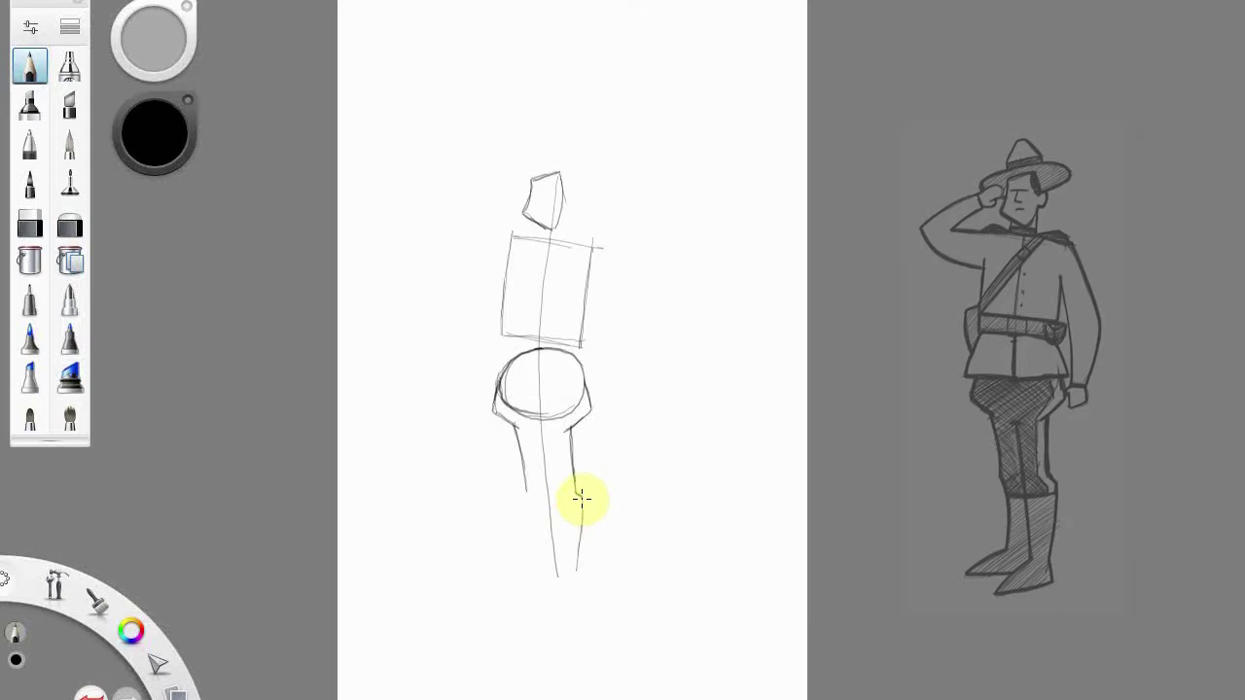
left_click_drag(576, 491, 577, 574)
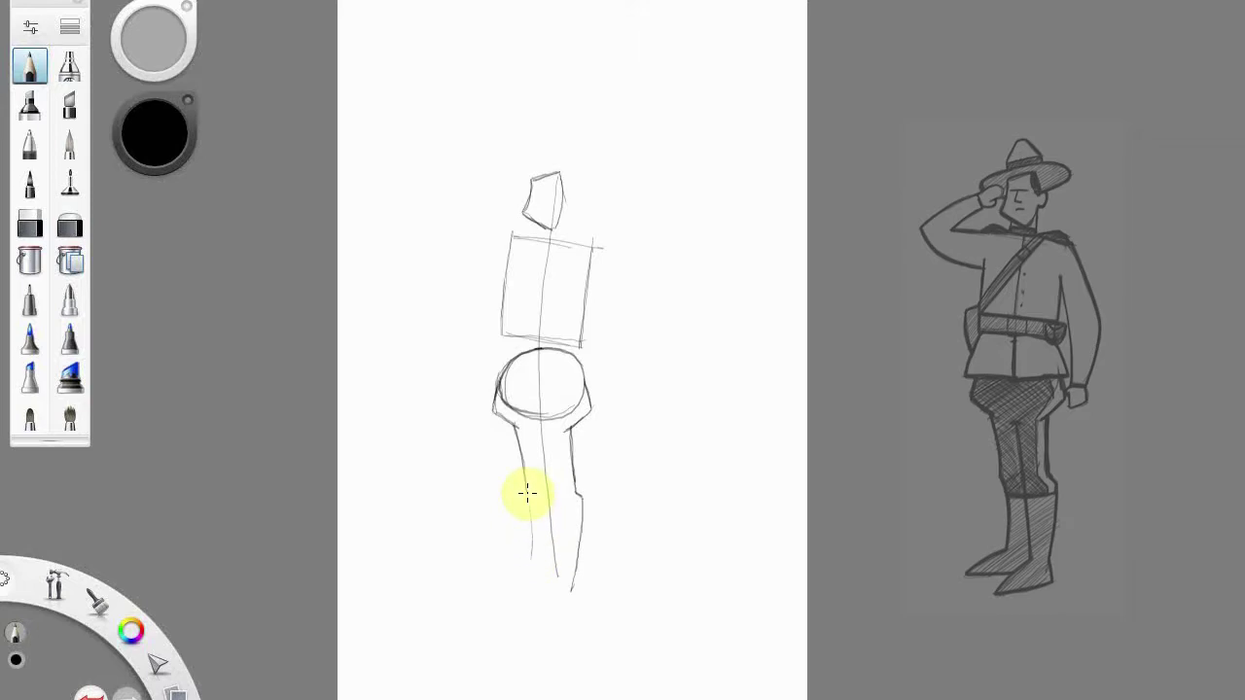
left_click_drag(528, 493, 533, 536)
left_click_drag(517, 428, 523, 490)
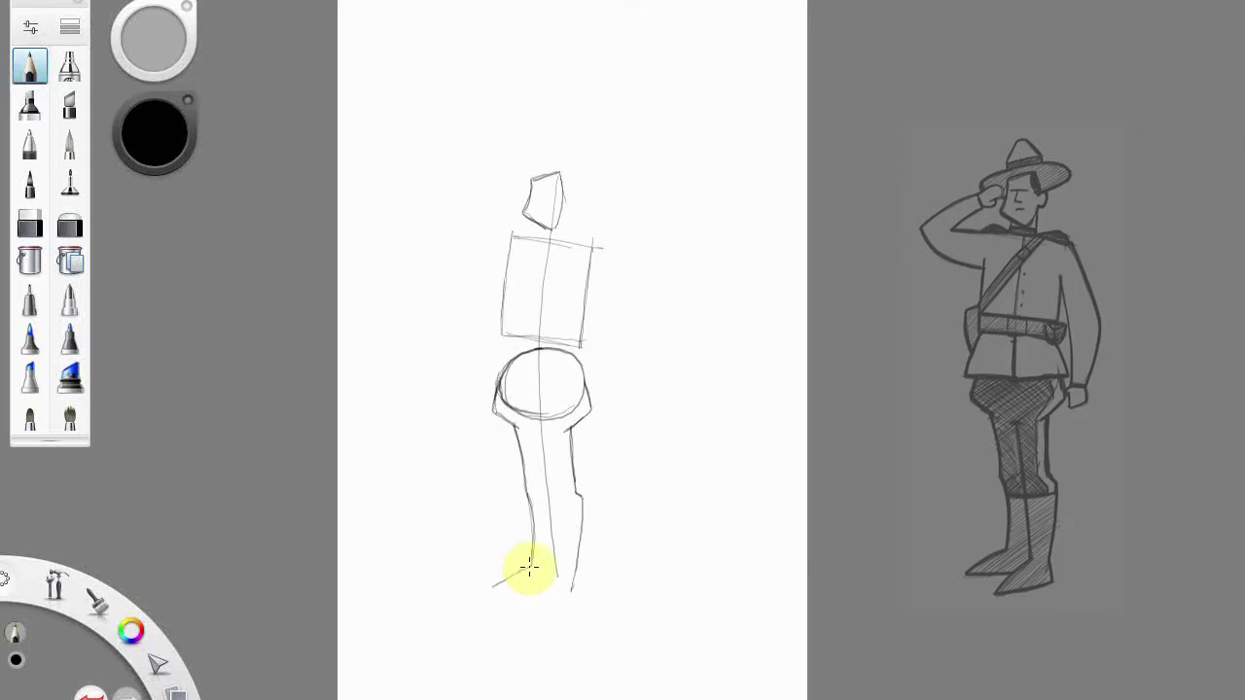
mouse_move(538, 591)
left_mouse_down()
mouse_move(489, 592)
mouse_move(529, 594)
left_mouse_up()
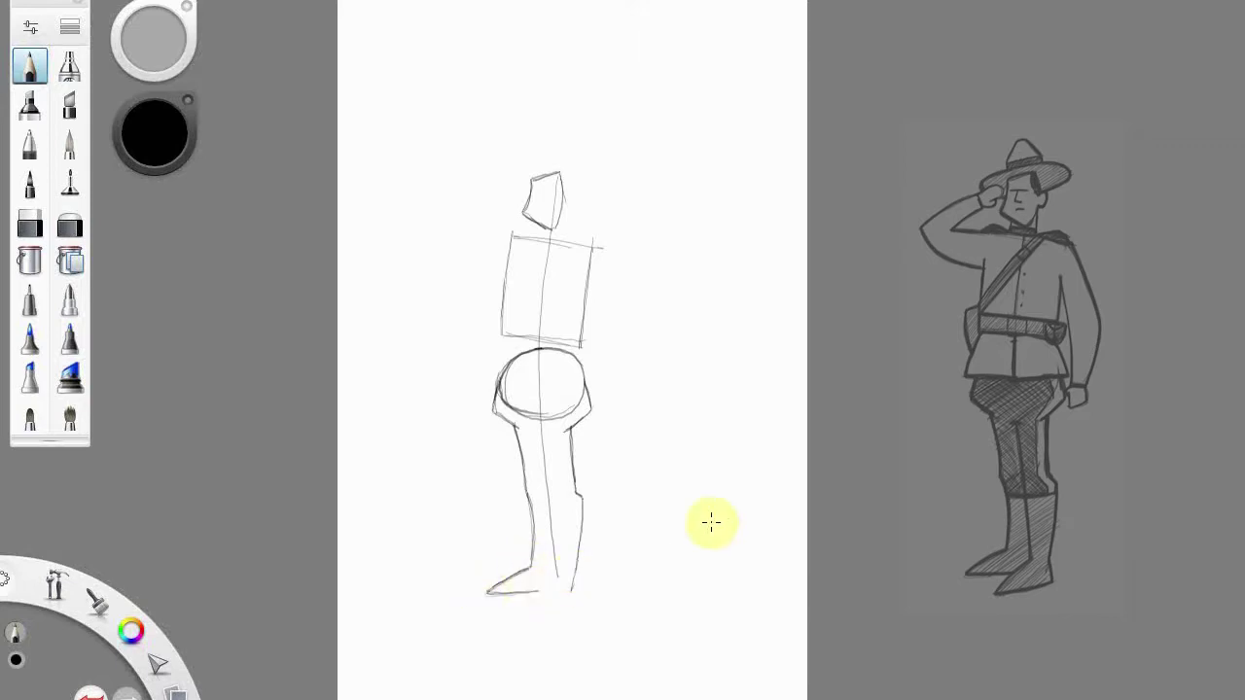
left_click_drag(530, 593, 551, 592)
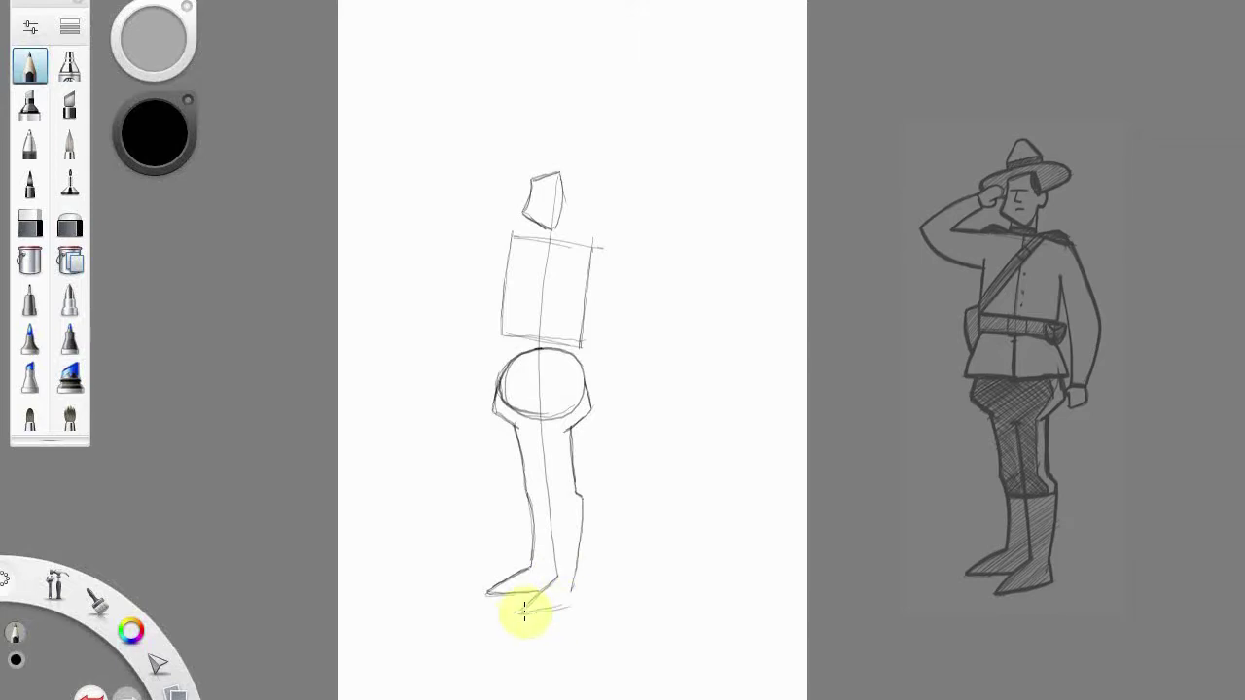
left_click_drag(527, 609, 584, 564)
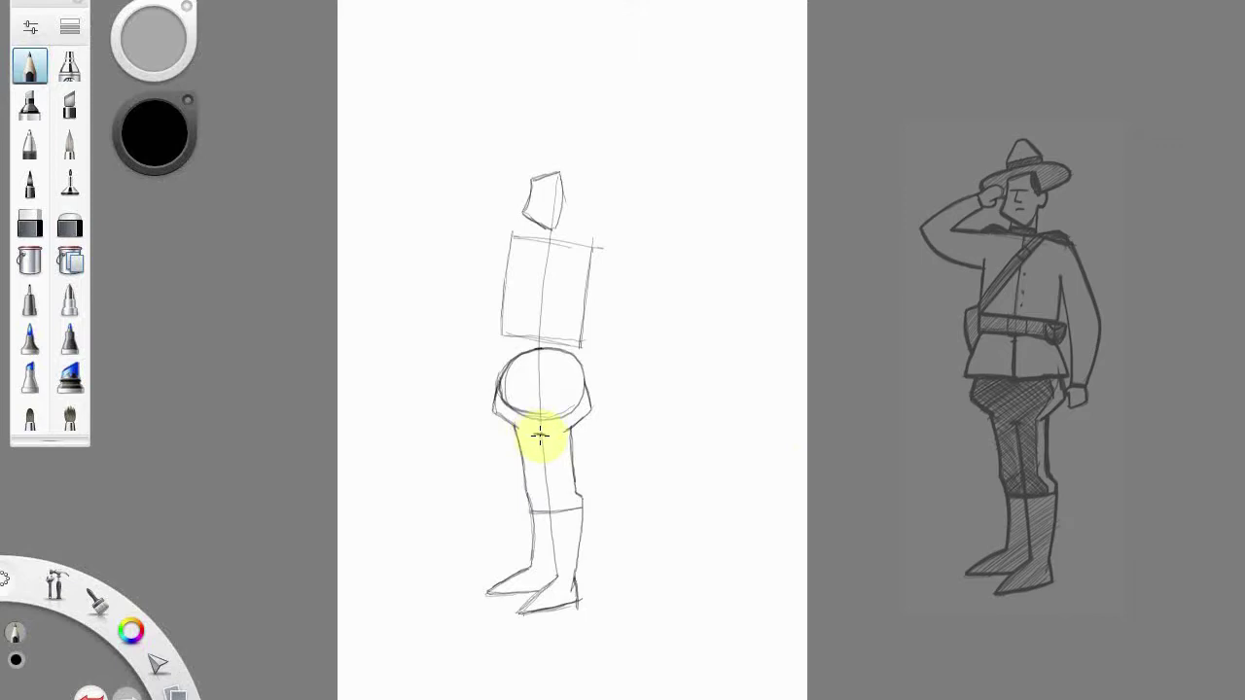
Step: Draw the dividing line between the two legs and darken the outer leg contours
left_click_drag(541, 436, 556, 575)
left_click_drag(515, 430, 531, 568)
left_click_drag(573, 434, 571, 479)
left_click_drag(569, 434, 580, 554)
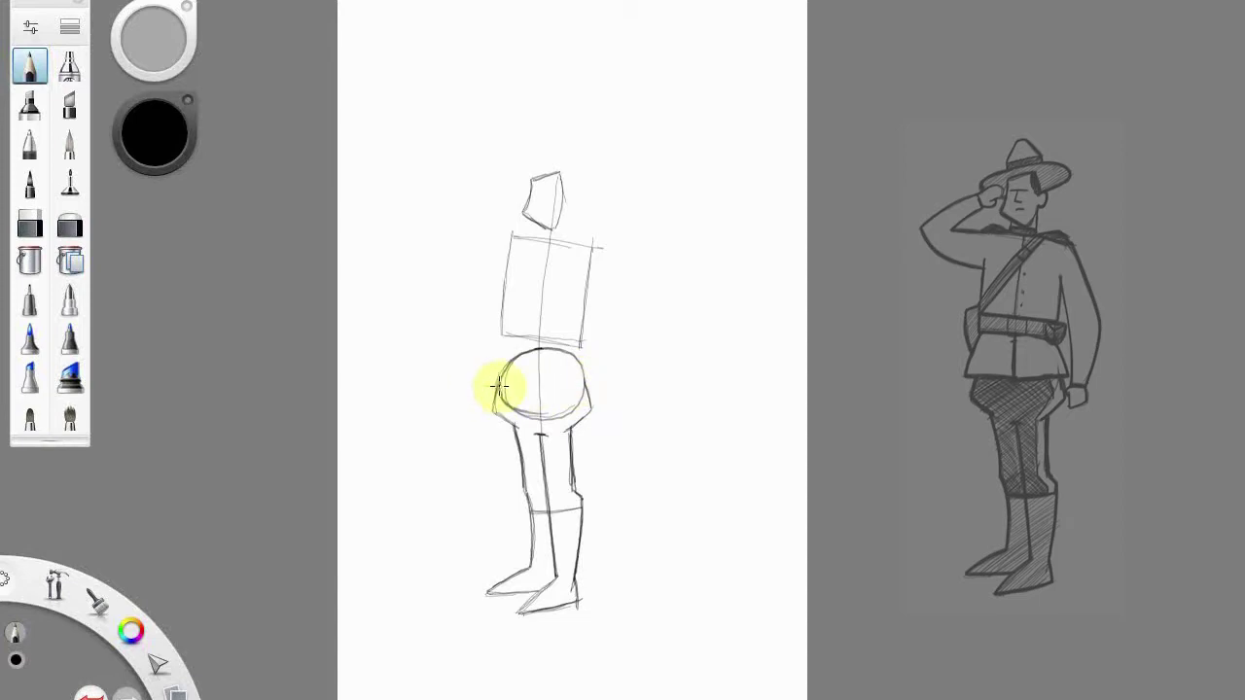
Step: Draw the belt band at the base of the torso and the flared tunic skirt ending across the pelvis circle
left_click_drag(489, 386, 593, 381)
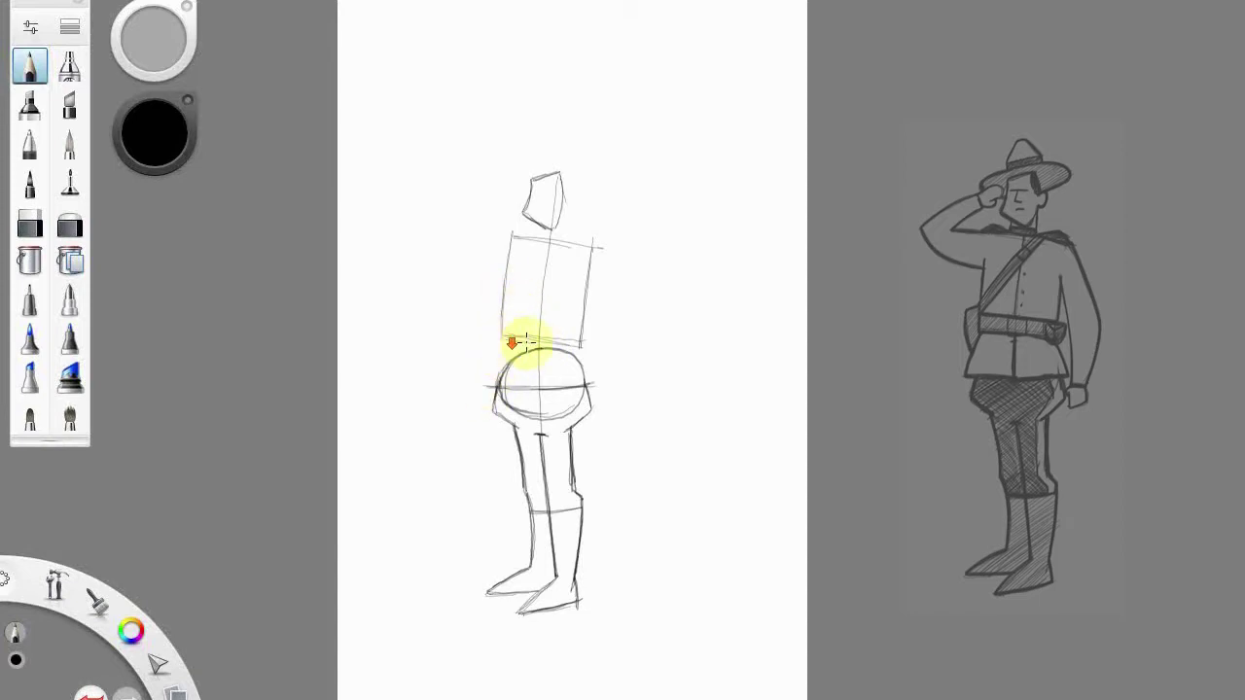
left_click_drag(577, 346, 503, 339)
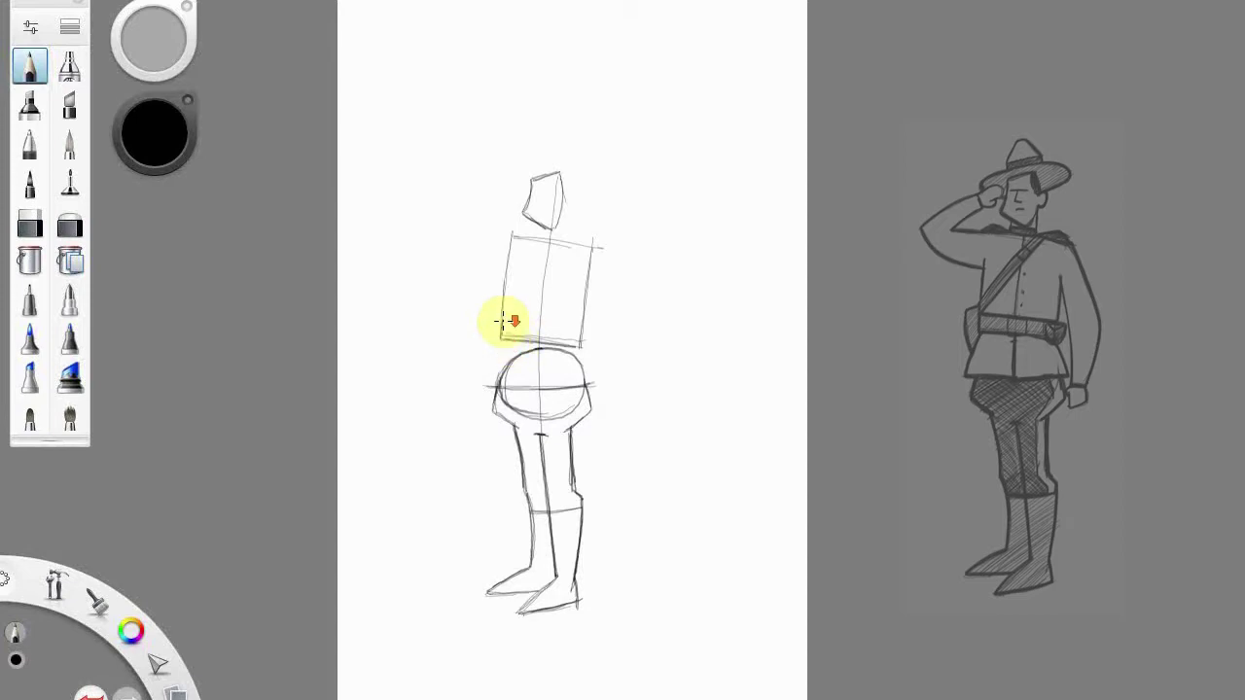
left_click_drag(515, 326, 583, 328)
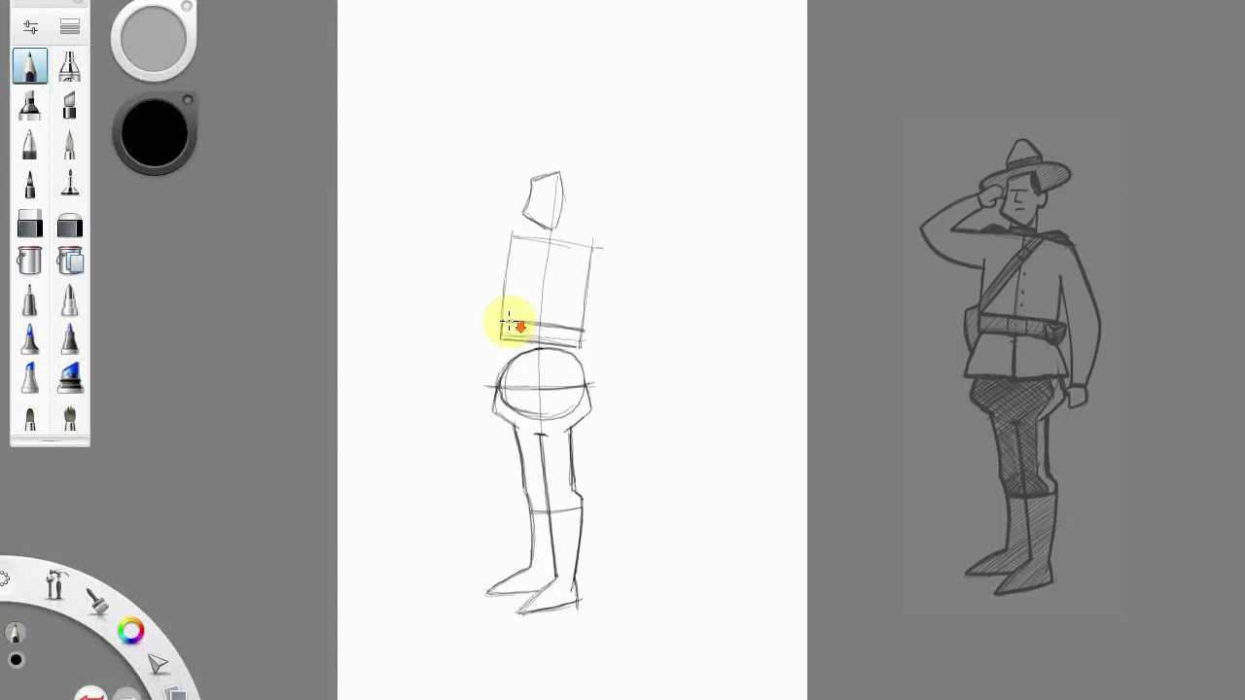
mouse_move(507, 321)
left_mouse_down()
mouse_move(553, 333)
mouse_move(505, 331)
mouse_move(572, 342)
mouse_move(508, 311)
mouse_move(582, 330)
left_mouse_up()
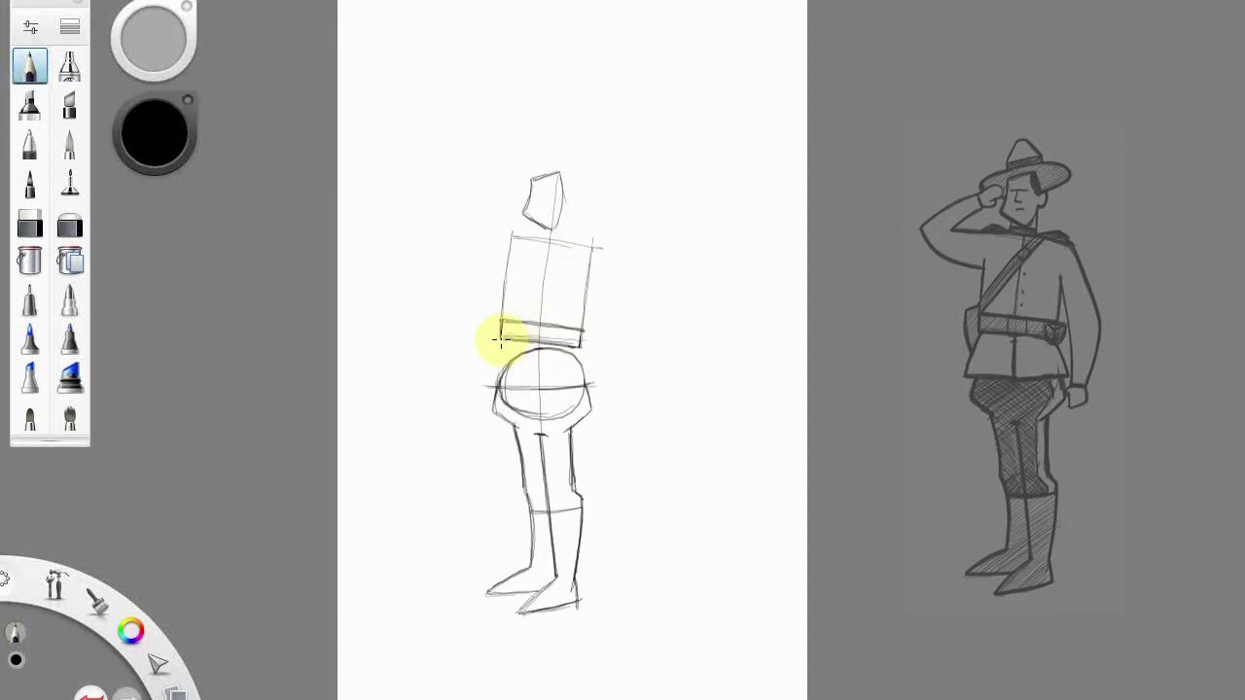
mouse_move(506, 320)
left_mouse_down()
mouse_move(580, 336)
mouse_move(502, 331)
mouse_move(502, 319)
mouse_move(580, 341)
mouse_move(515, 338)
mouse_move(508, 321)
mouse_move(591, 334)
left_mouse_up()
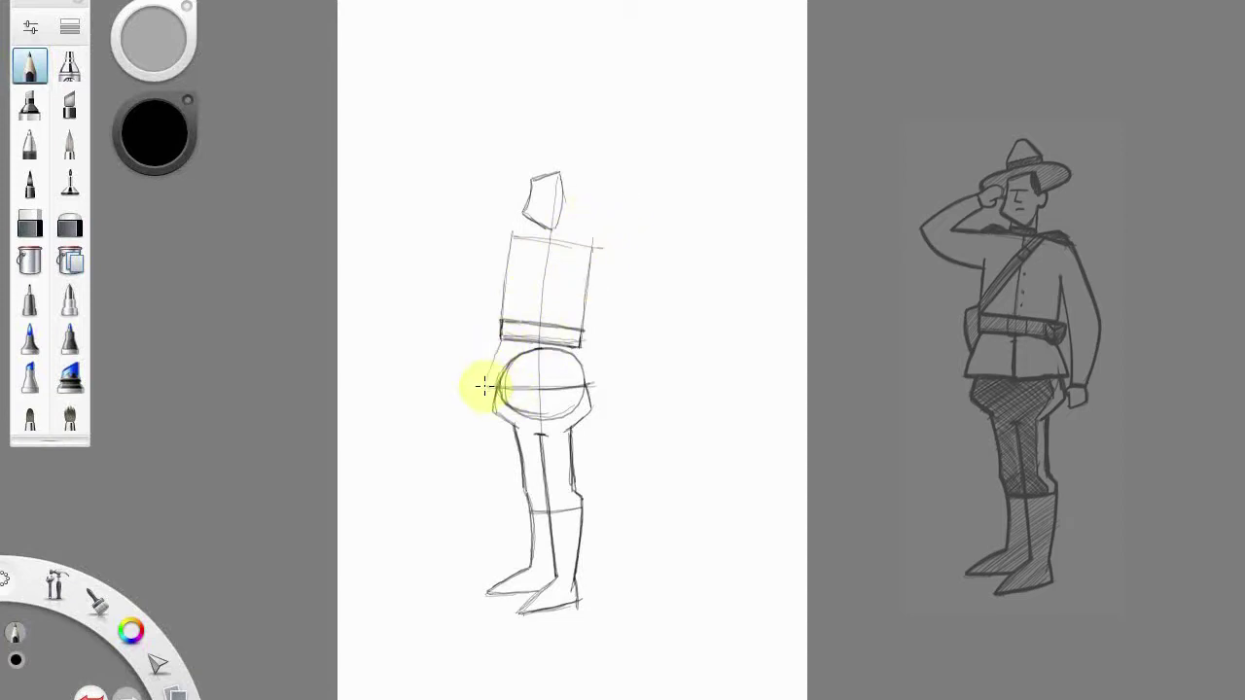
mouse_move(483, 386)
left_mouse_down()
mouse_move(494, 361)
mouse_move(587, 353)
mouse_move(579, 345)
left_mouse_up()
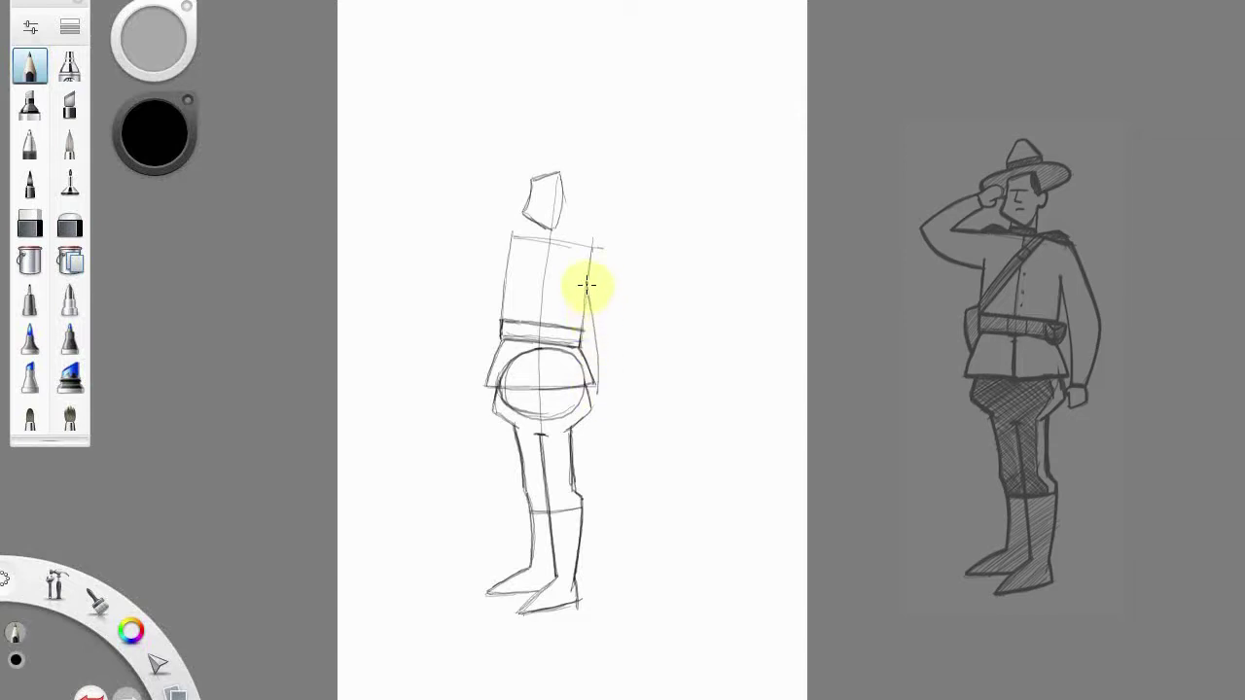
Step: Draw the slightly bent arm hanging from the shoulder beside the torso, with a boxy hand at hip level
left_click_drag(587, 285, 596, 393)
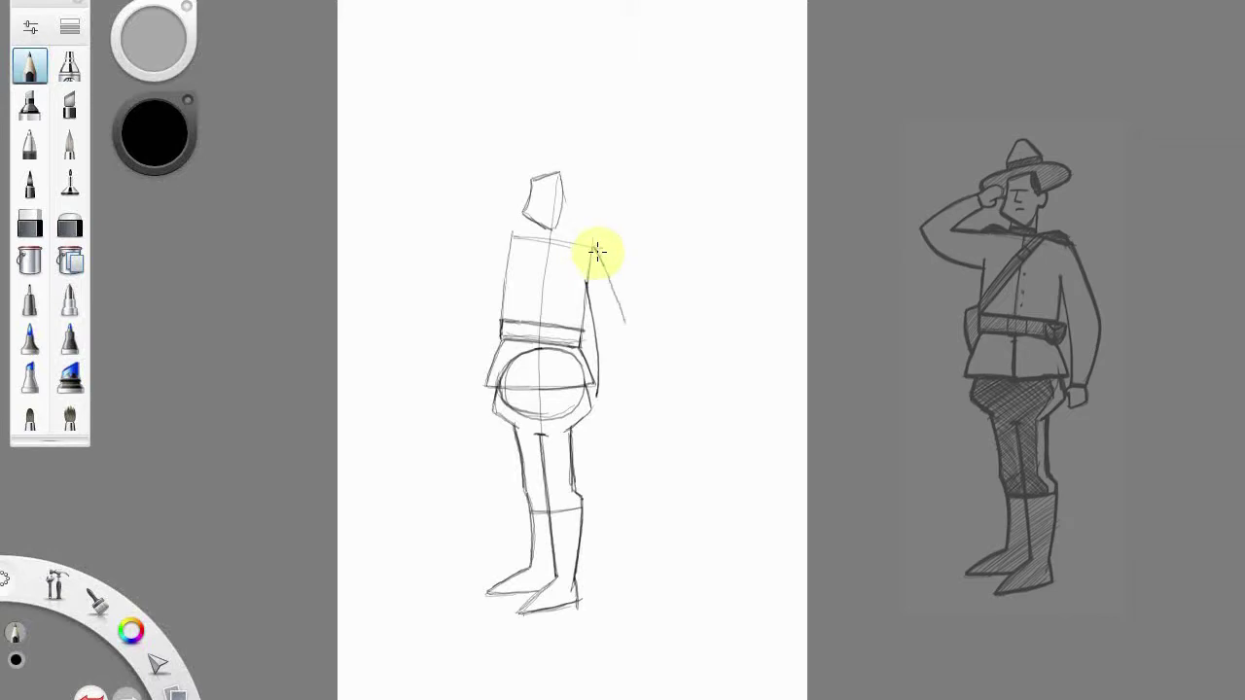
left_click_drag(597, 252, 626, 319)
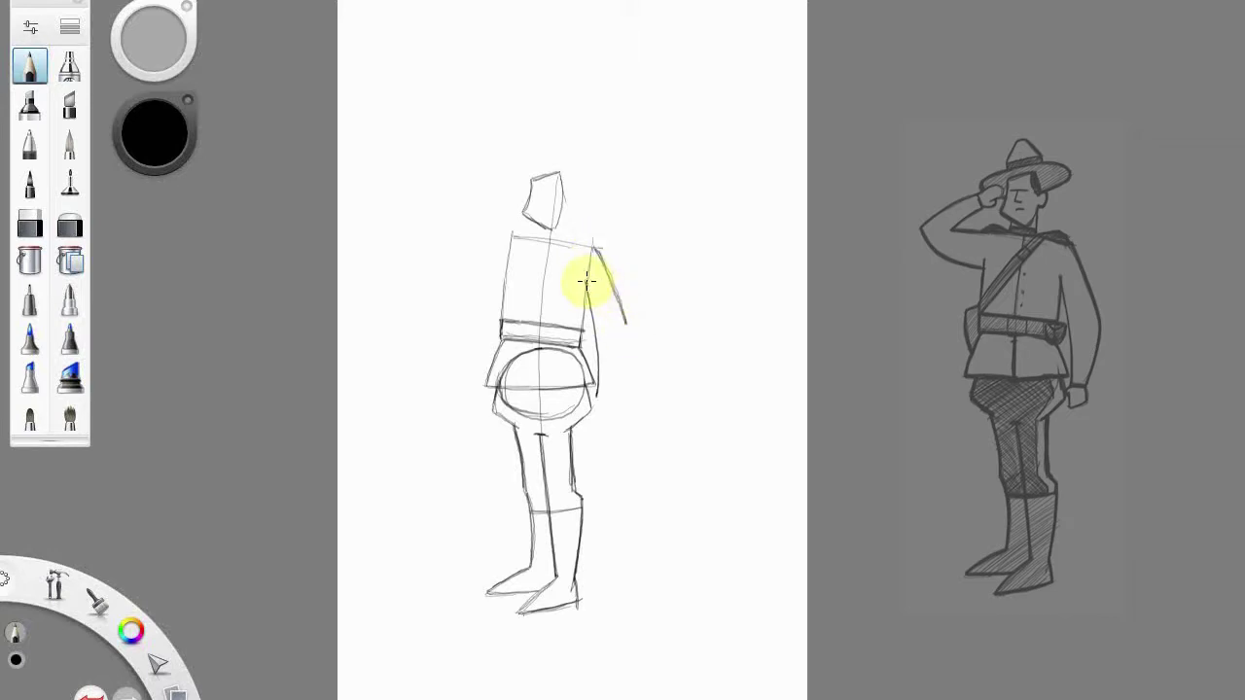
key("ctrl+z")
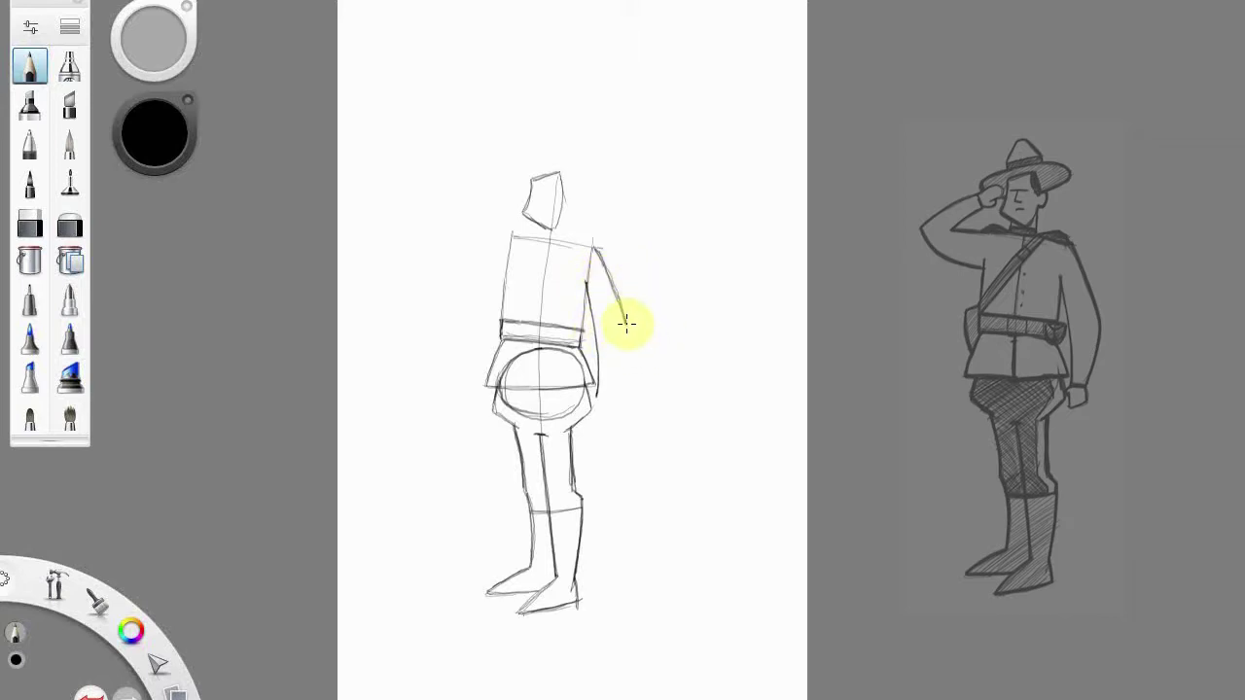
left_click_drag(628, 325, 617, 381)
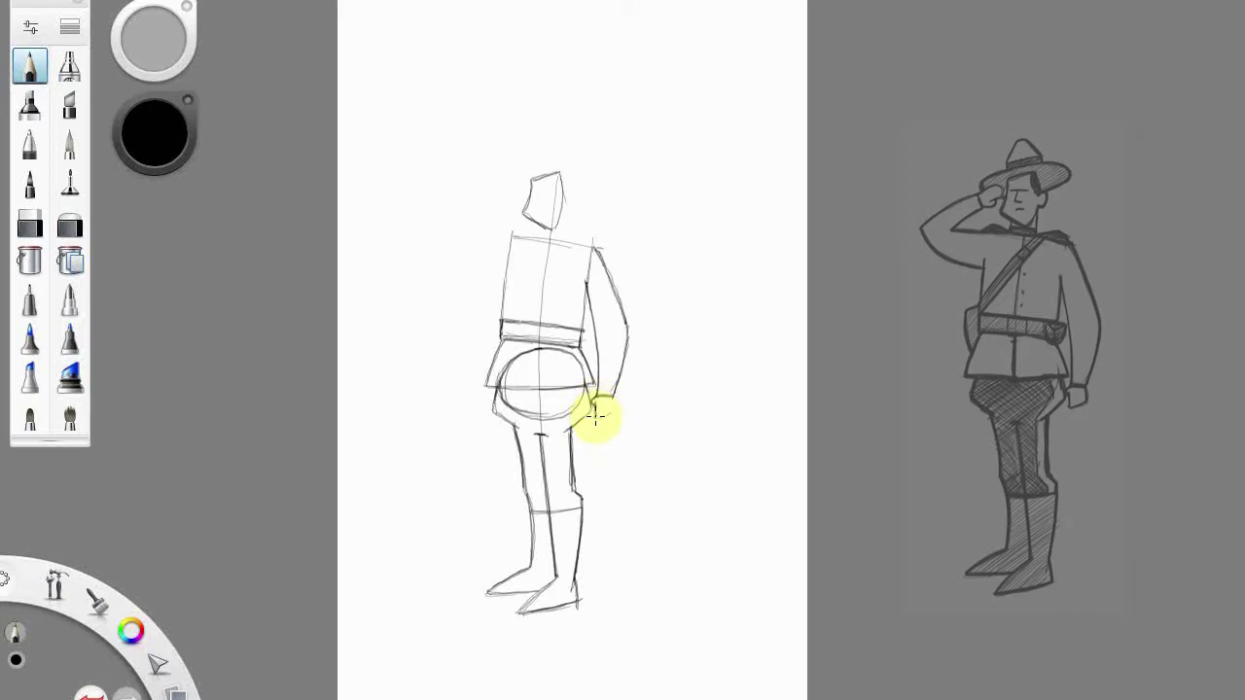
left_click_drag(595, 416, 614, 399)
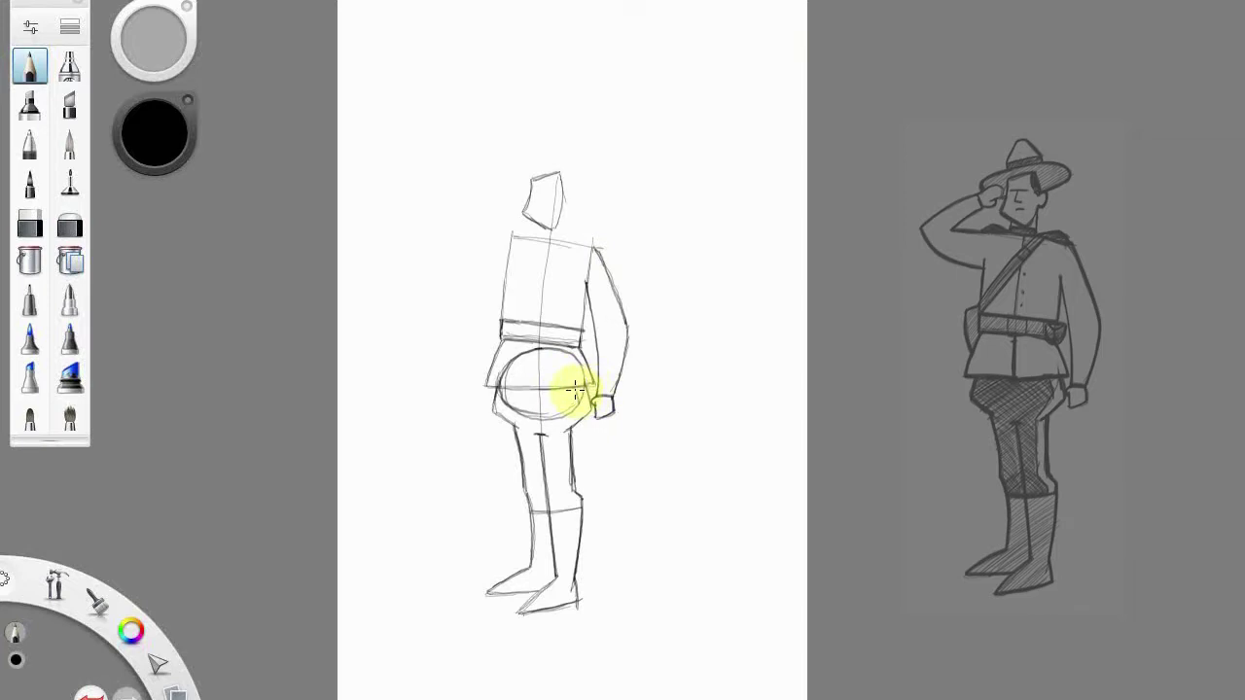
Step: Draw the trouser side stripe along the outer leg from the tunic hem down to the boot top
left_click_drag(575, 390, 561, 490)
left_click_drag(563, 434, 564, 488)
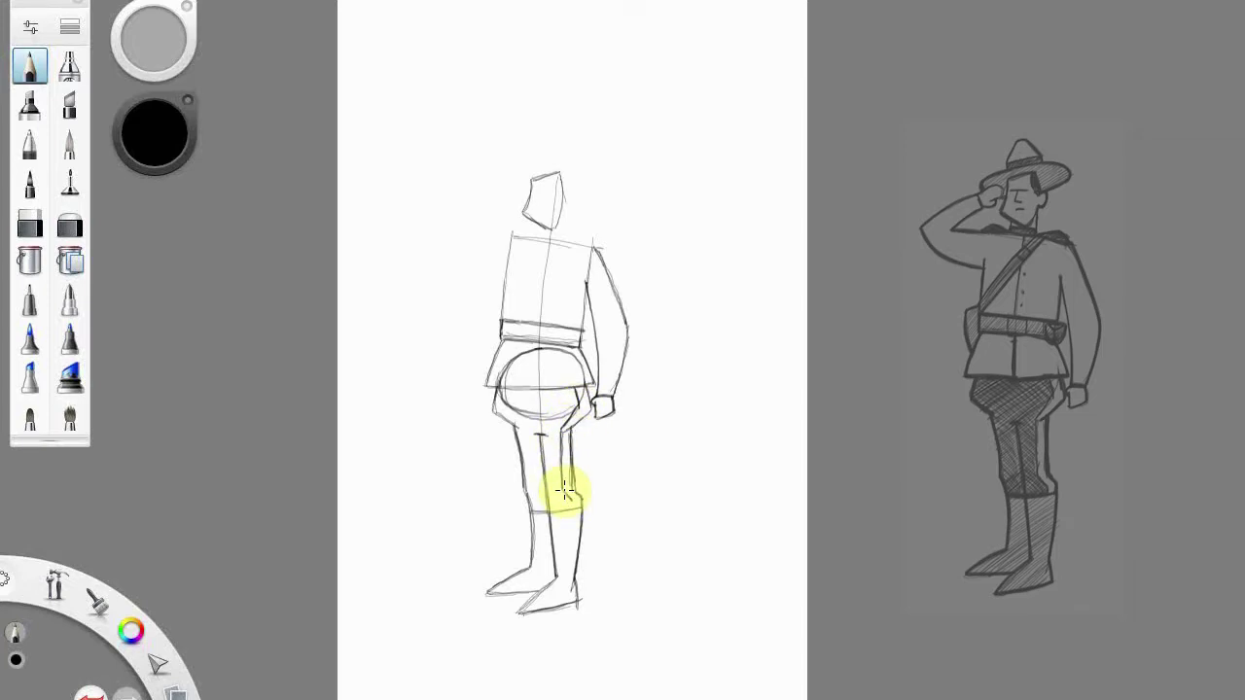
left_click_drag(564, 490, 574, 506)
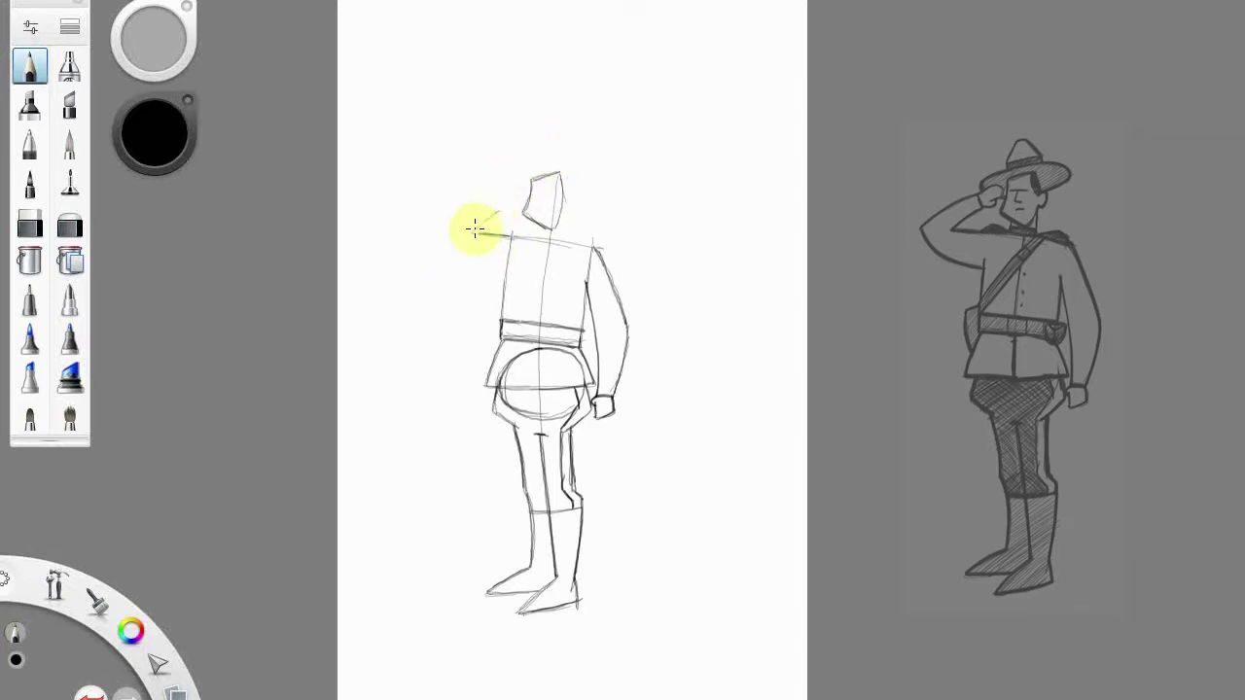
Step: Draw the other arm raised in a salute, with the elbow bent outward and a rounded hand beside the face
left_click_drag(474, 229, 504, 209)
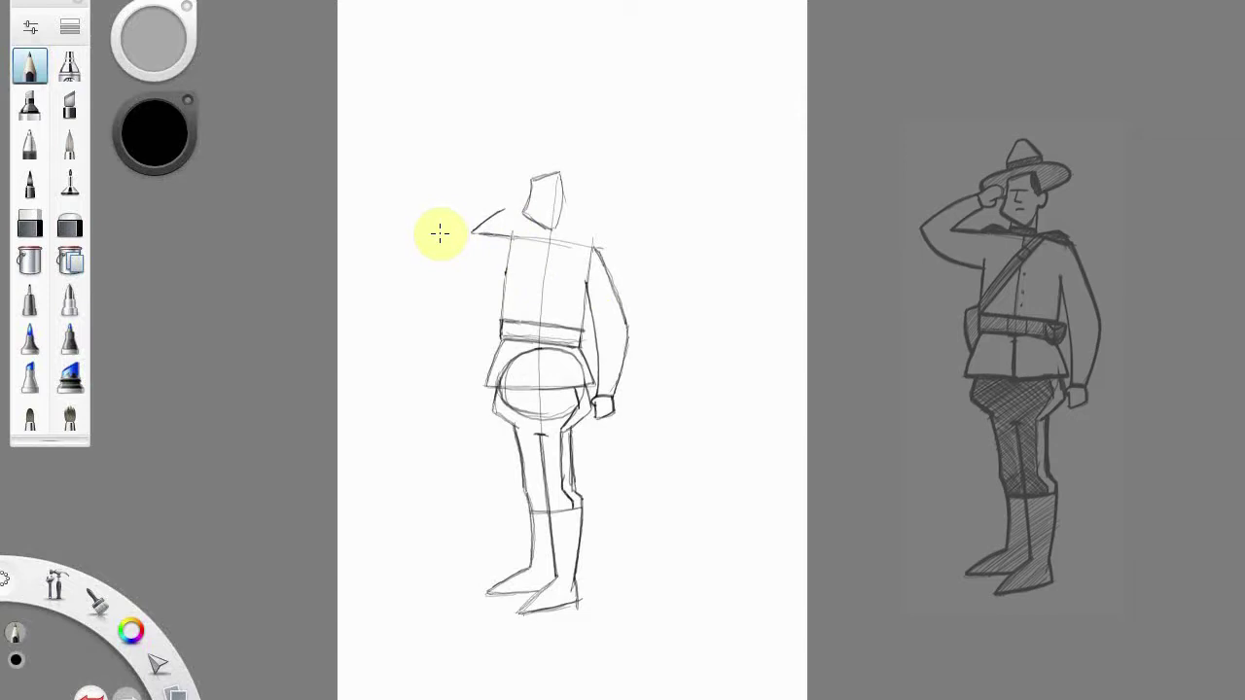
left_click_drag(469, 261, 489, 270)
left_click_drag(441, 234, 475, 265)
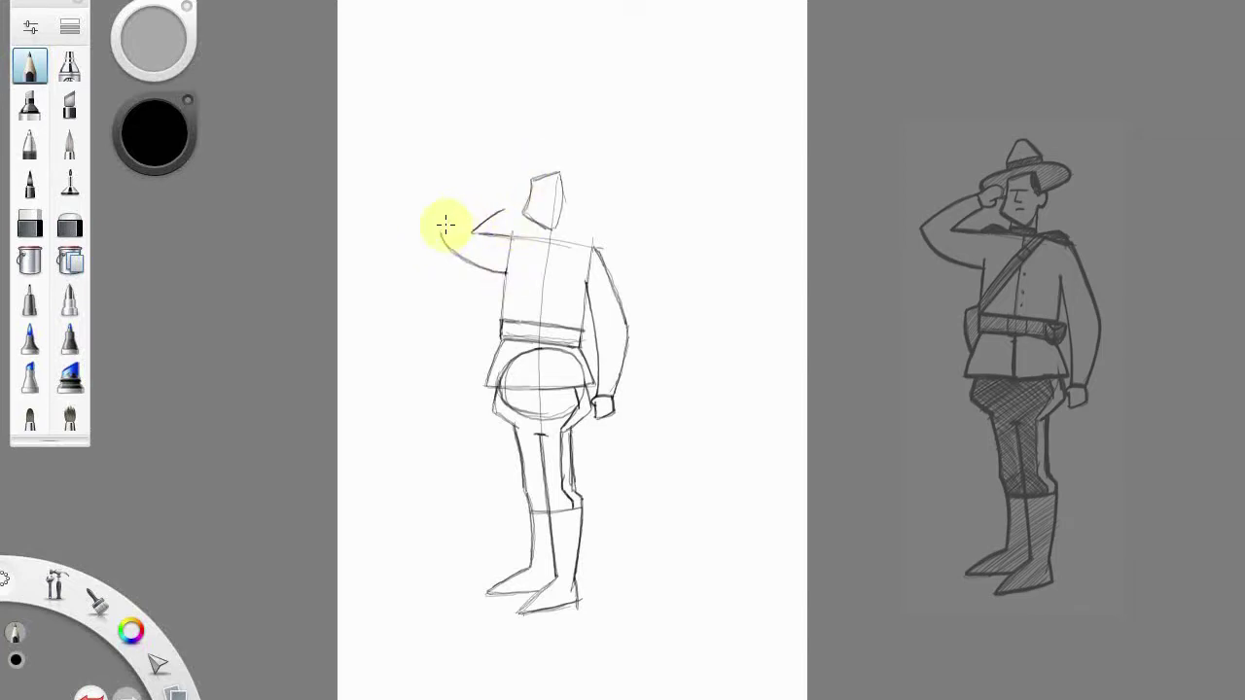
mouse_move(444, 222)
left_mouse_down()
mouse_move(494, 200)
mouse_move(444, 209)
mouse_move(490, 194)
mouse_move(504, 210)
left_mouse_up()
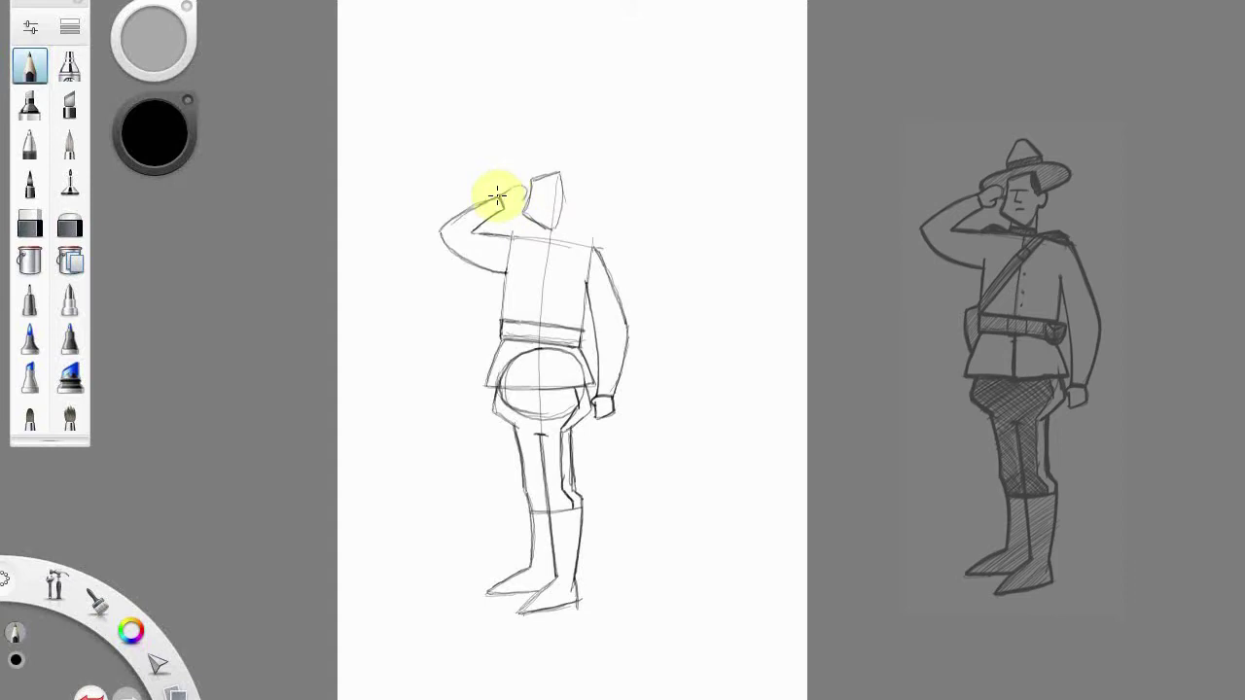
left_click_drag(496, 195, 516, 200)
left_click_drag(506, 205, 517, 199)
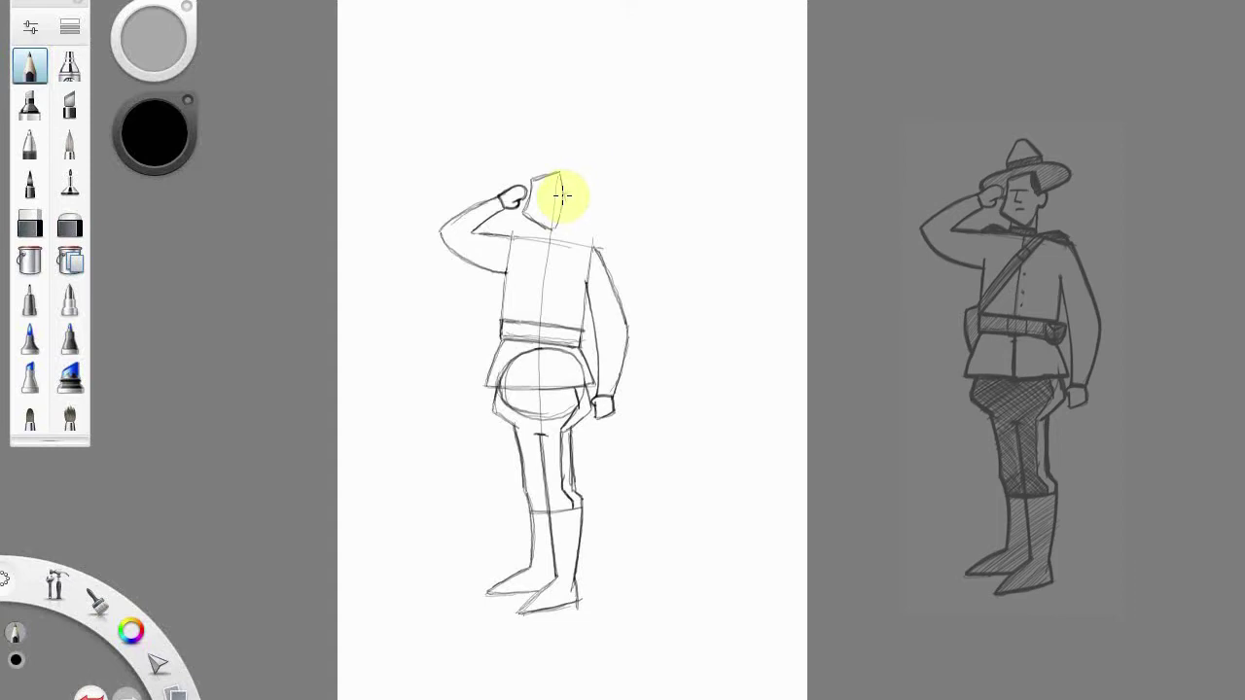
Step: Draw the ear on the side of the head and the neck with a dark shaded collar band
left_click_drag(569, 193, 570, 203)
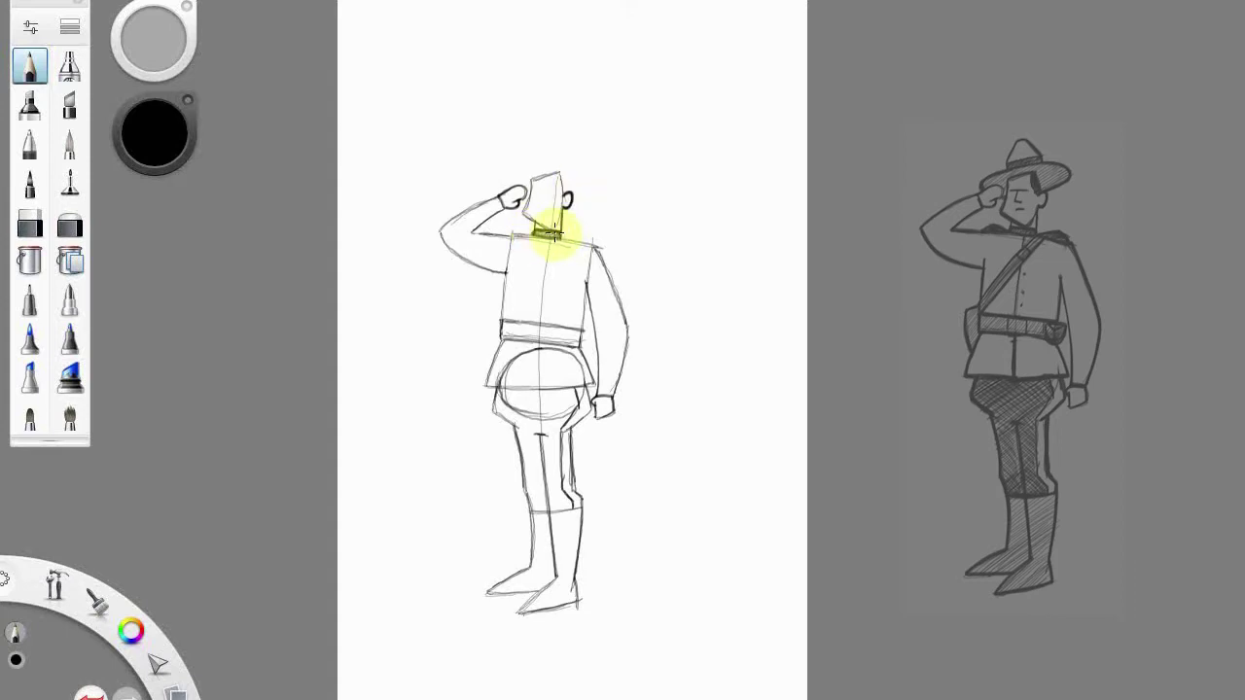
left_click_drag(546, 230, 537, 234)
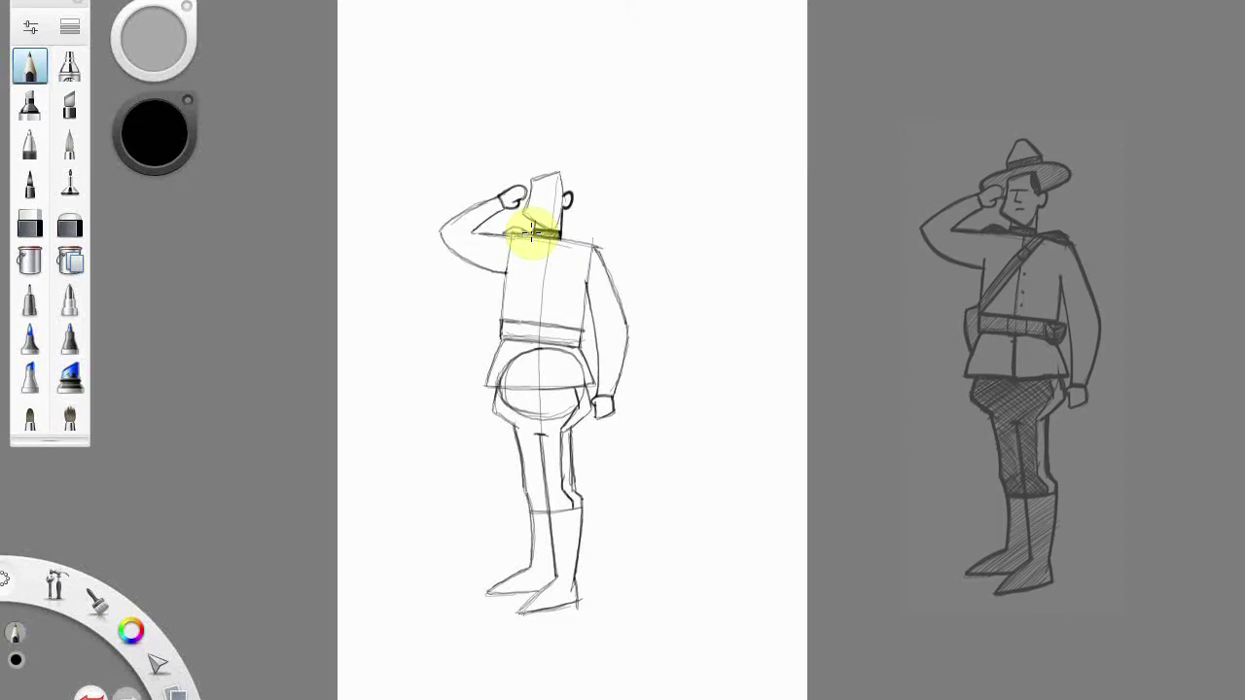
Step: Draw the epaulettes on both shoulders and a two-line strap running diagonally across the chest down to the belt
left_click_drag(504, 235, 531, 232)
left_click_drag(564, 236, 545, 229)
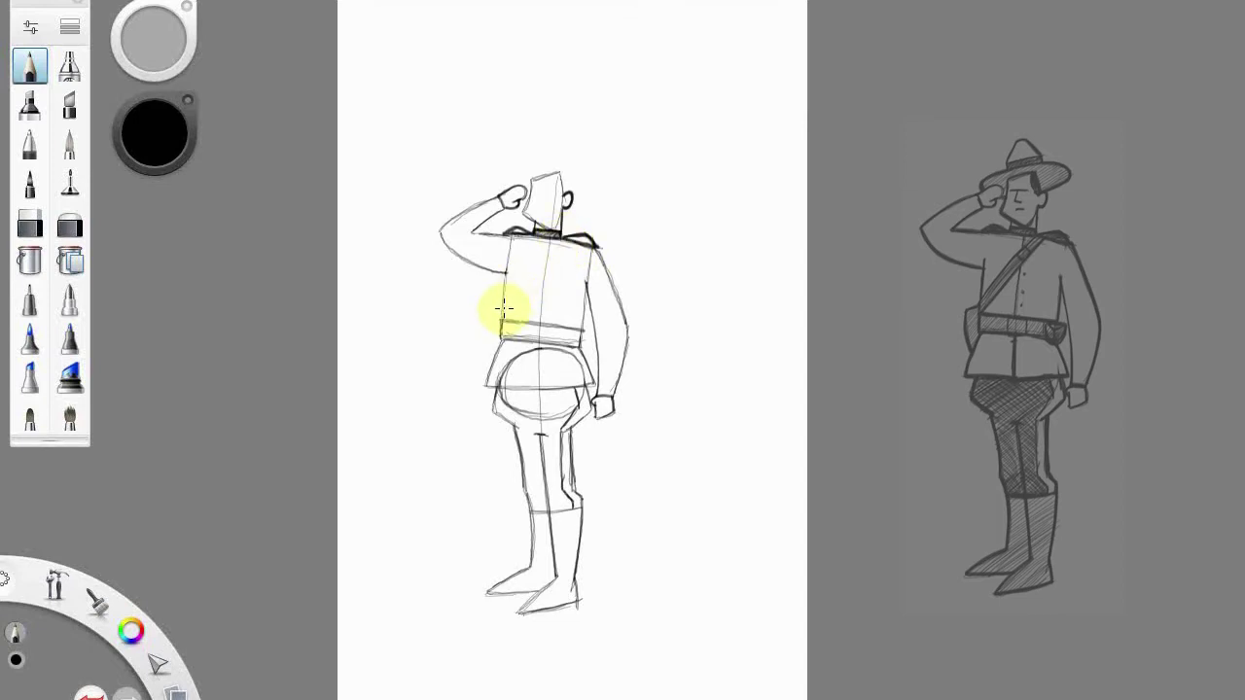
left_click_drag(560, 243, 500, 305)
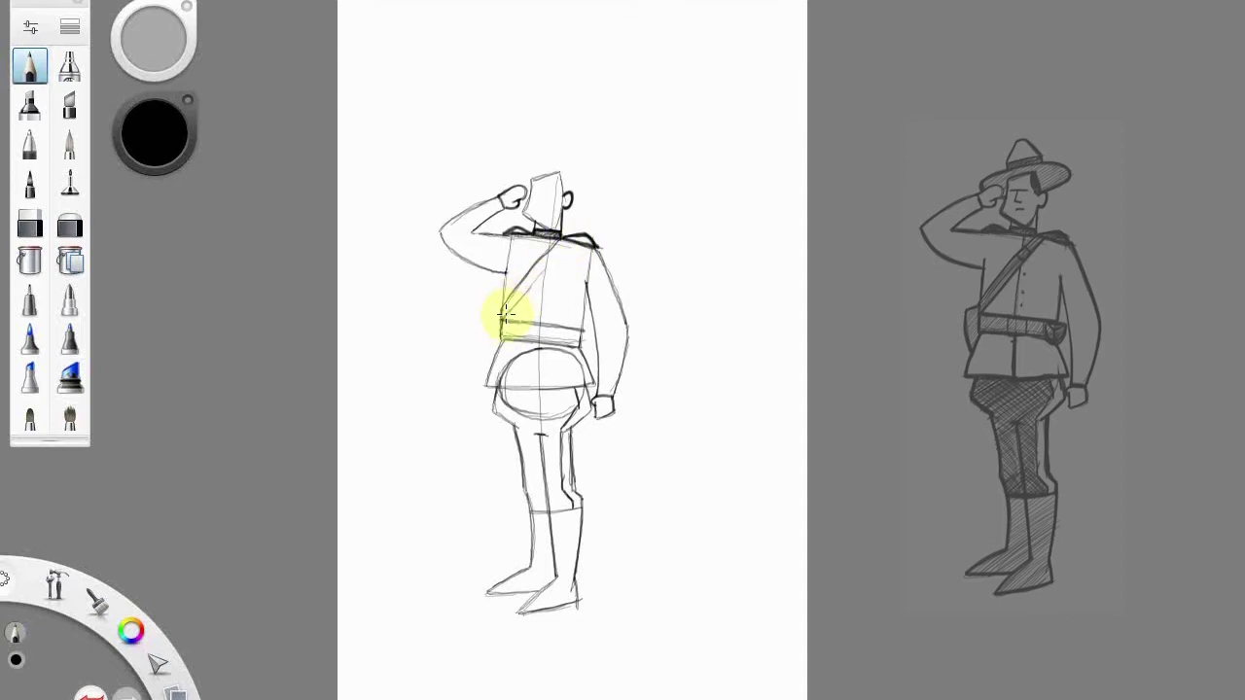
left_click_drag(565, 243, 503, 319)
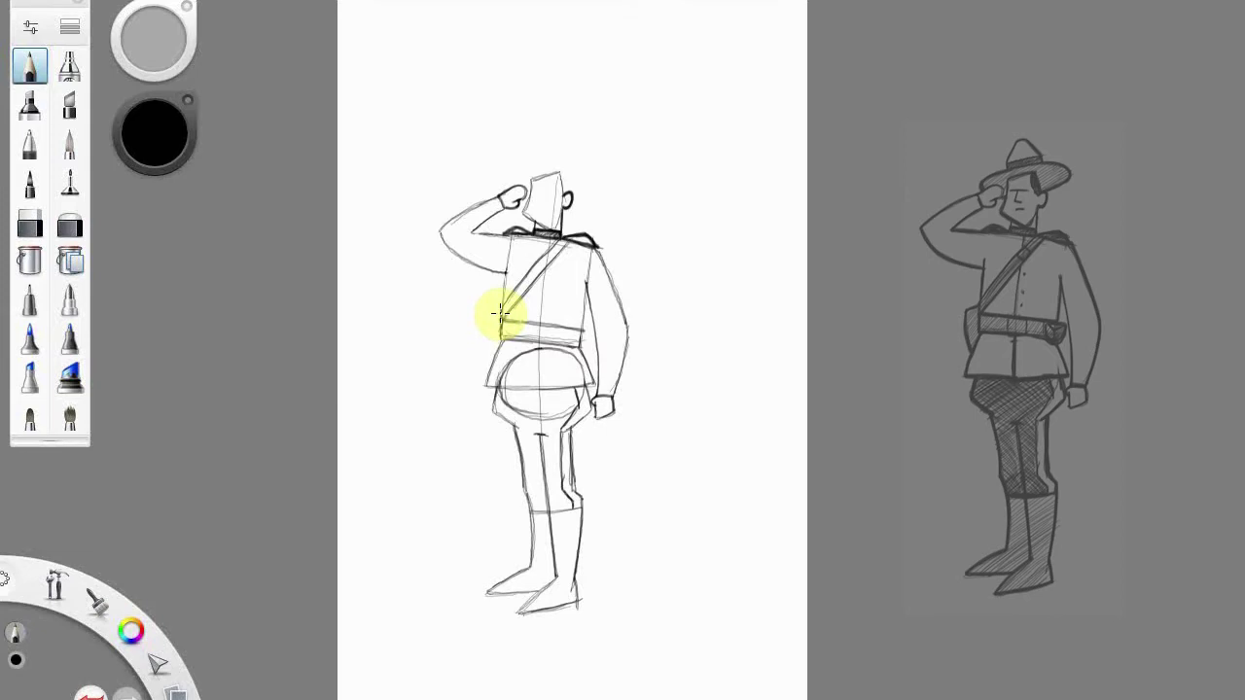
Step: Add the holster and the flapped pouch at opposite ends of the belt, and the tunic's buttoned front with its skirt opening
mouse_move(500, 313)
left_mouse_down()
mouse_move(487, 341)
mouse_move(490, 331)
left_mouse_up()
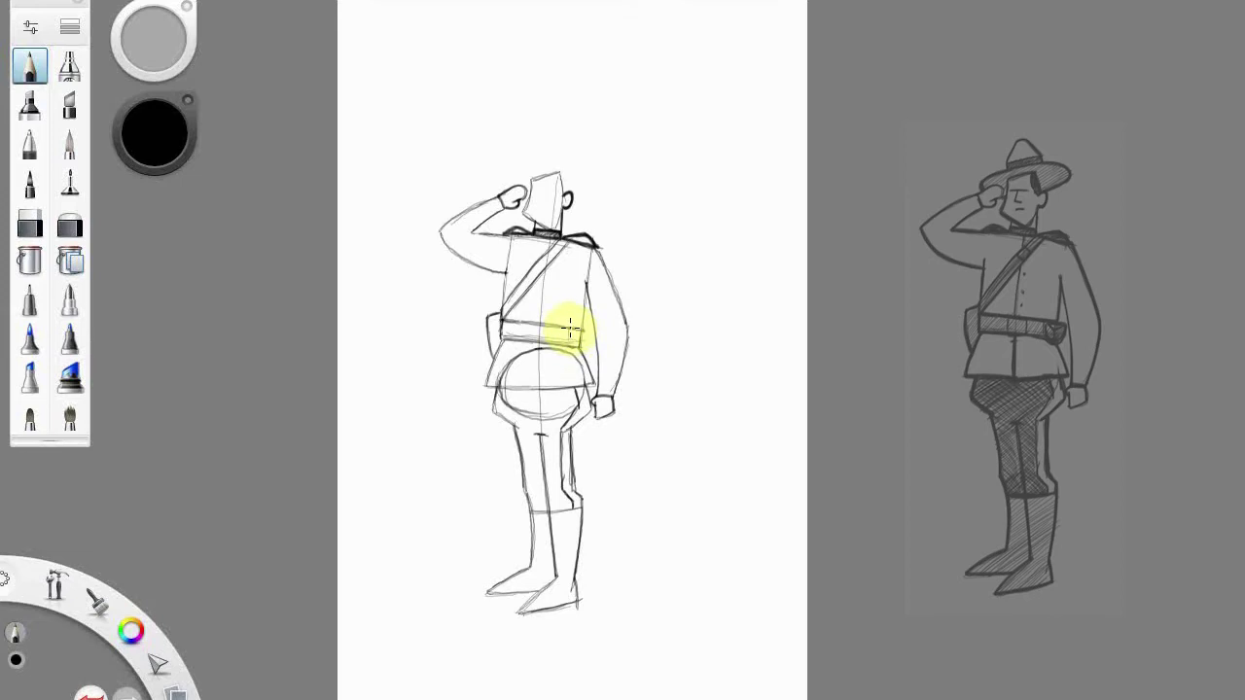
mouse_move(570, 329)
left_mouse_down()
mouse_move(583, 352)
mouse_move(575, 330)
mouse_move(589, 333)
mouse_move(570, 333)
mouse_move(584, 320)
mouse_move(575, 339)
mouse_move(591, 329)
left_mouse_up()
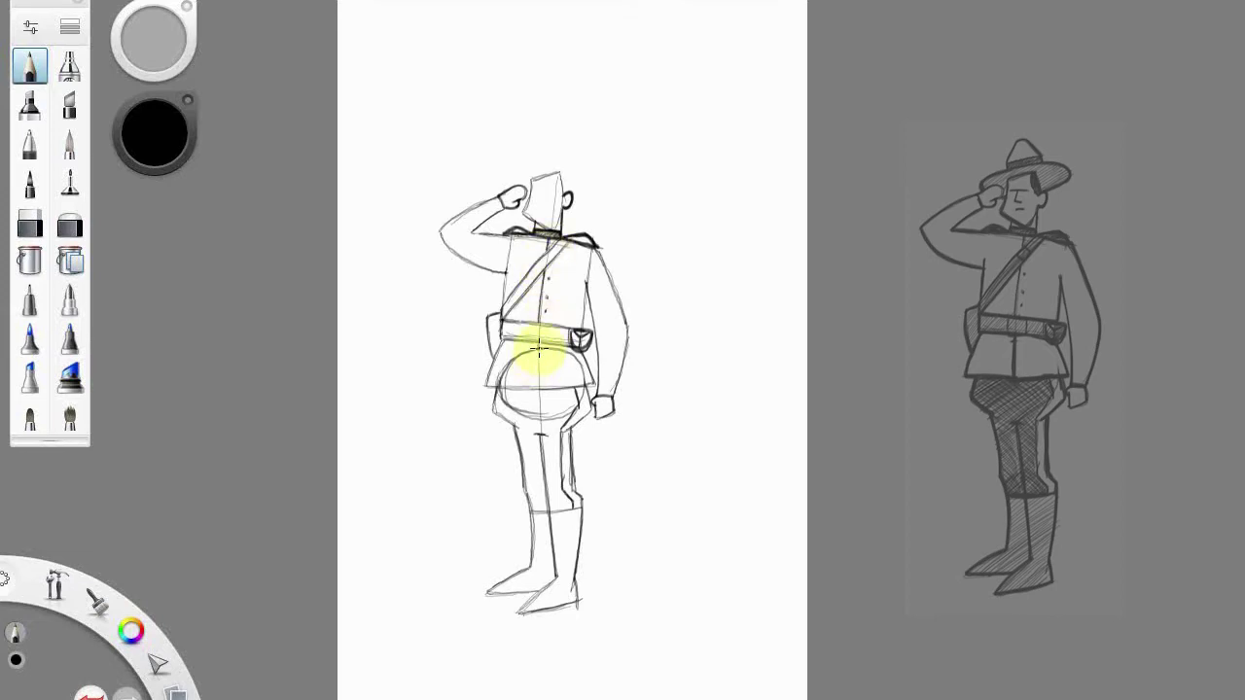
left_click_drag(539, 348, 537, 387)
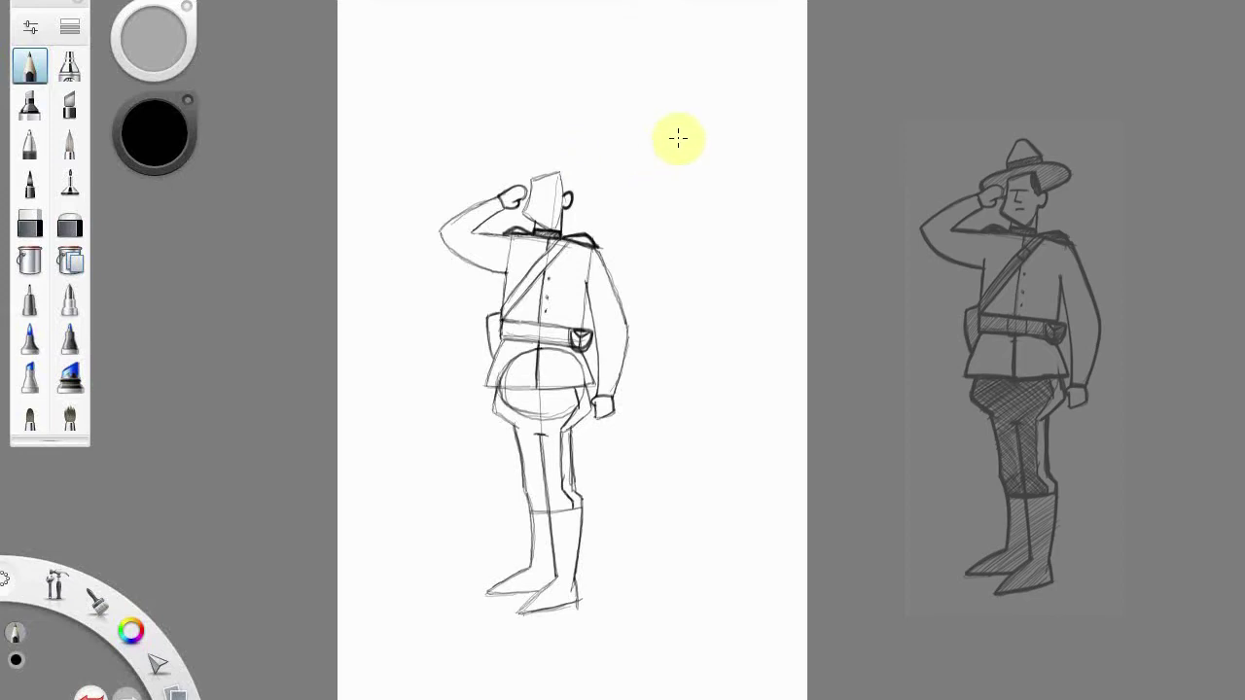
Step: Draw the wide, tilted hat brim curving from the saluting hand over the head and down to the ear
mouse_move(562, 237)
left_mouse_down()
mouse_move(599, 248)
mouse_move(587, 269)
mouse_move(706, 256)
mouse_move(751, 287)
left_mouse_up()
key("space")
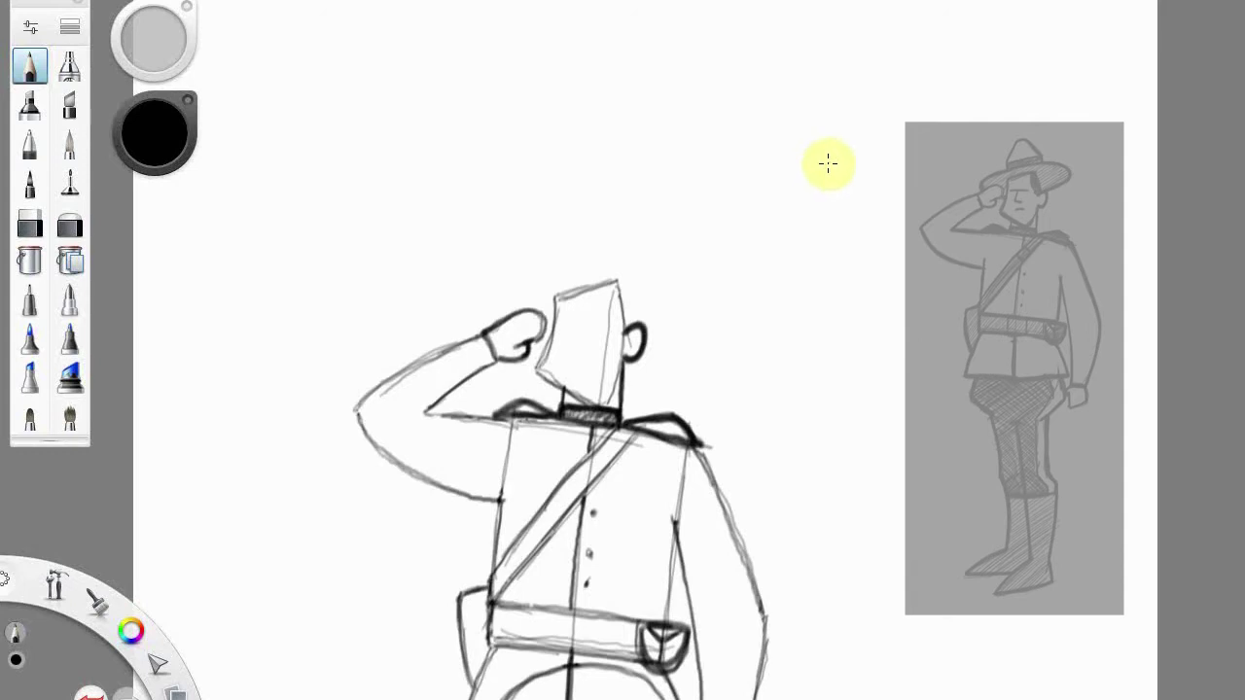
left_click(582, 267)
mouse_move(499, 312)
left_mouse_down()
mouse_move(532, 281)
mouse_move(582, 268)
left_mouse_up()
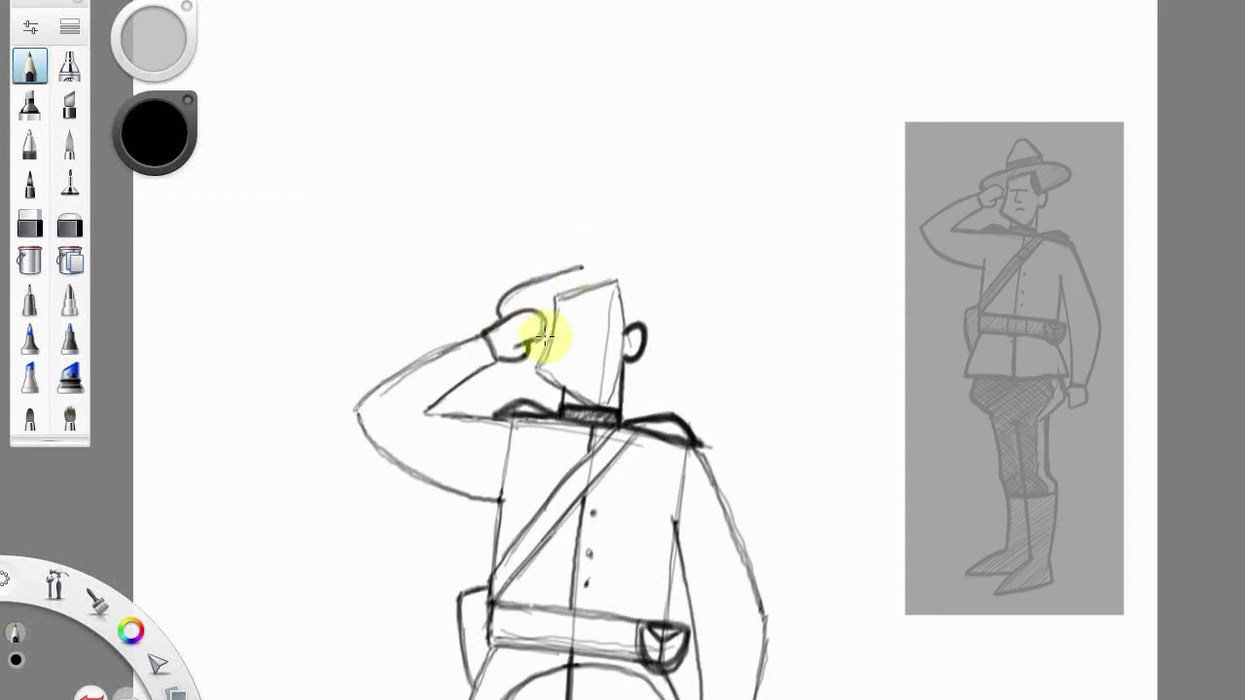
left_click_drag(587, 268, 662, 258)
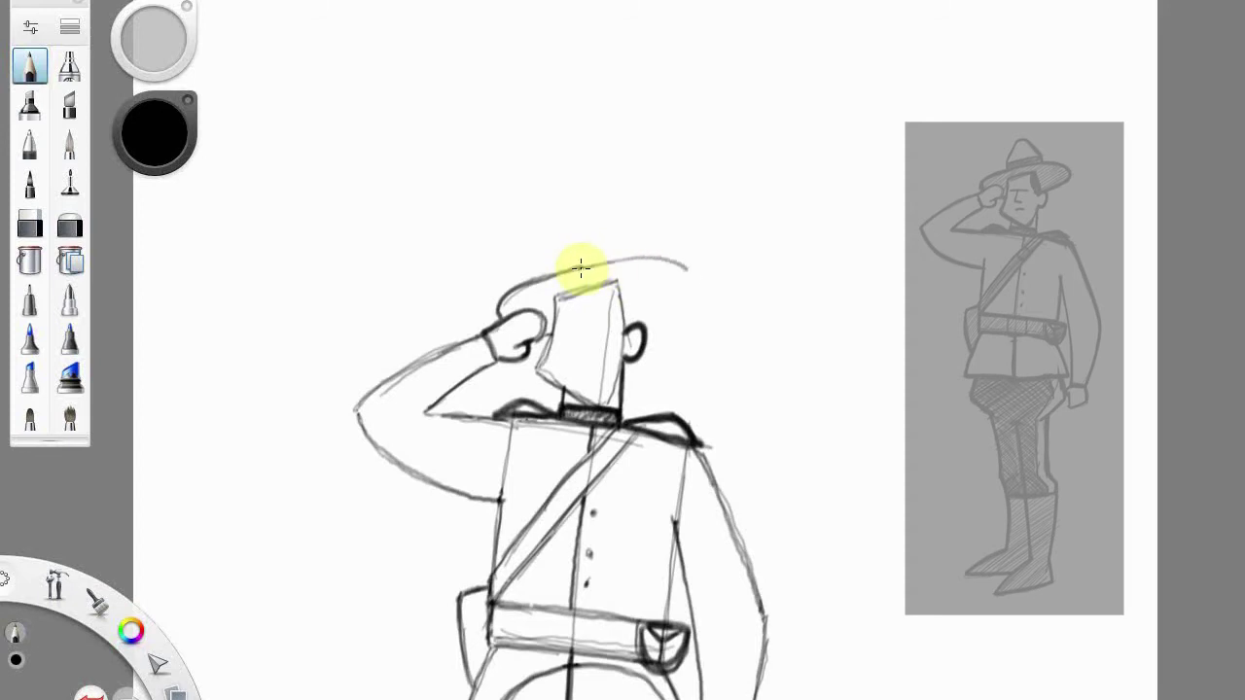
left_click_drag(675, 311, 643, 324)
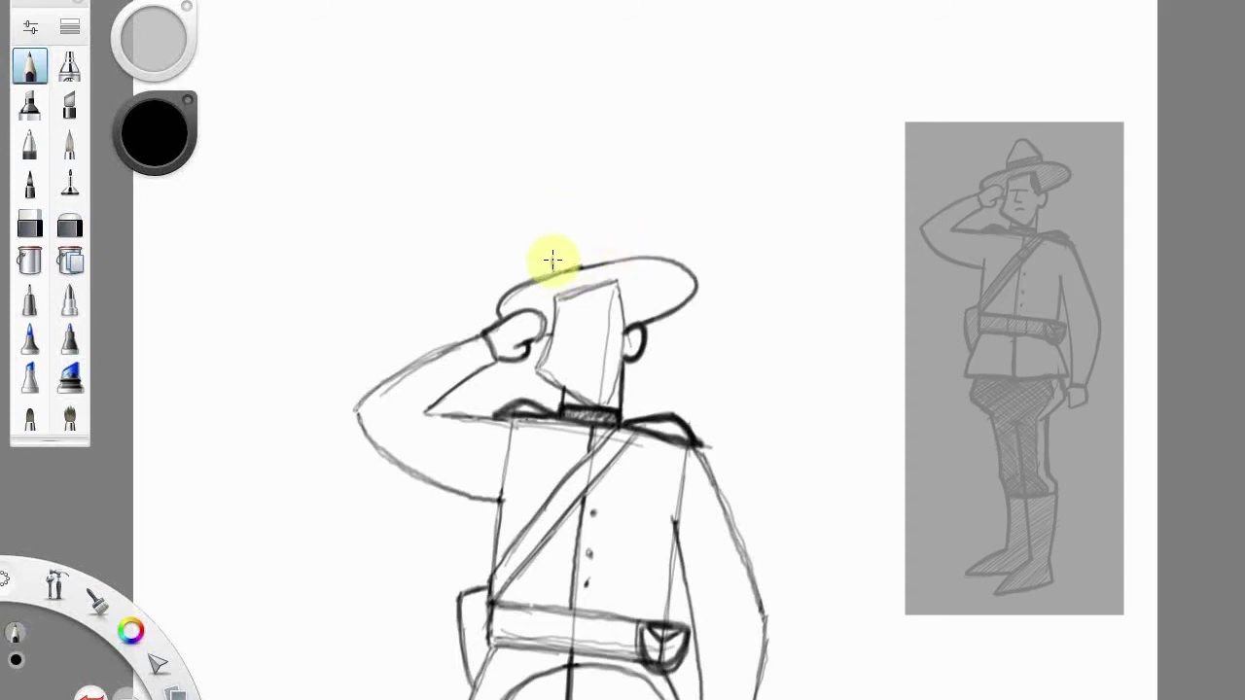
Step: Draw the hat's tall, peaked crown above the brim, with a narrow band around its base
mouse_move(552, 253)
left_mouse_down()
mouse_move(578, 208)
mouse_move(623, 202)
mouse_move(599, 208)
mouse_move(635, 253)
left_mouse_up()
left_click_drag(551, 257, 629, 245)
mouse_move(629, 245)
left_mouse_down()
mouse_move(541, 263)
mouse_move(583, 264)
mouse_move(551, 261)
mouse_move(635, 251)
left_mouse_up()
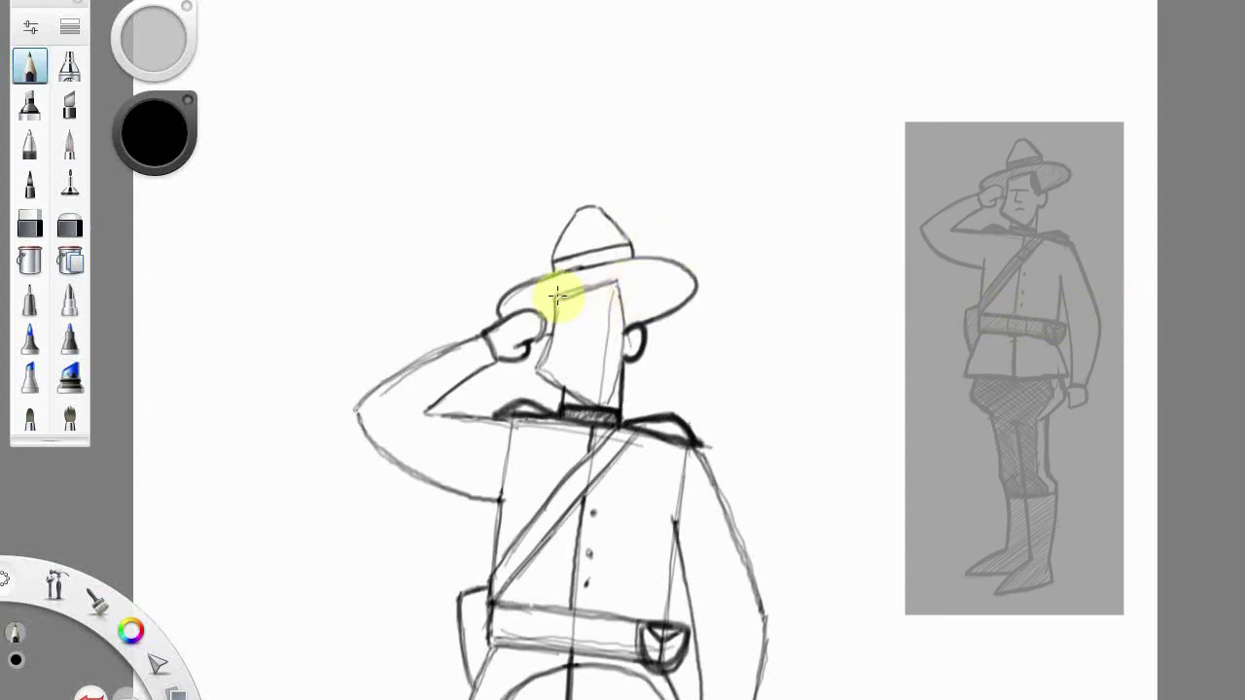
Step: Draw the hairline under the brim and the face, with a straight brow line, angular nose and short mouth
left_click_drag(573, 291, 618, 283)
left_click_drag(608, 284, 617, 325)
left_click_drag(560, 322, 592, 320)
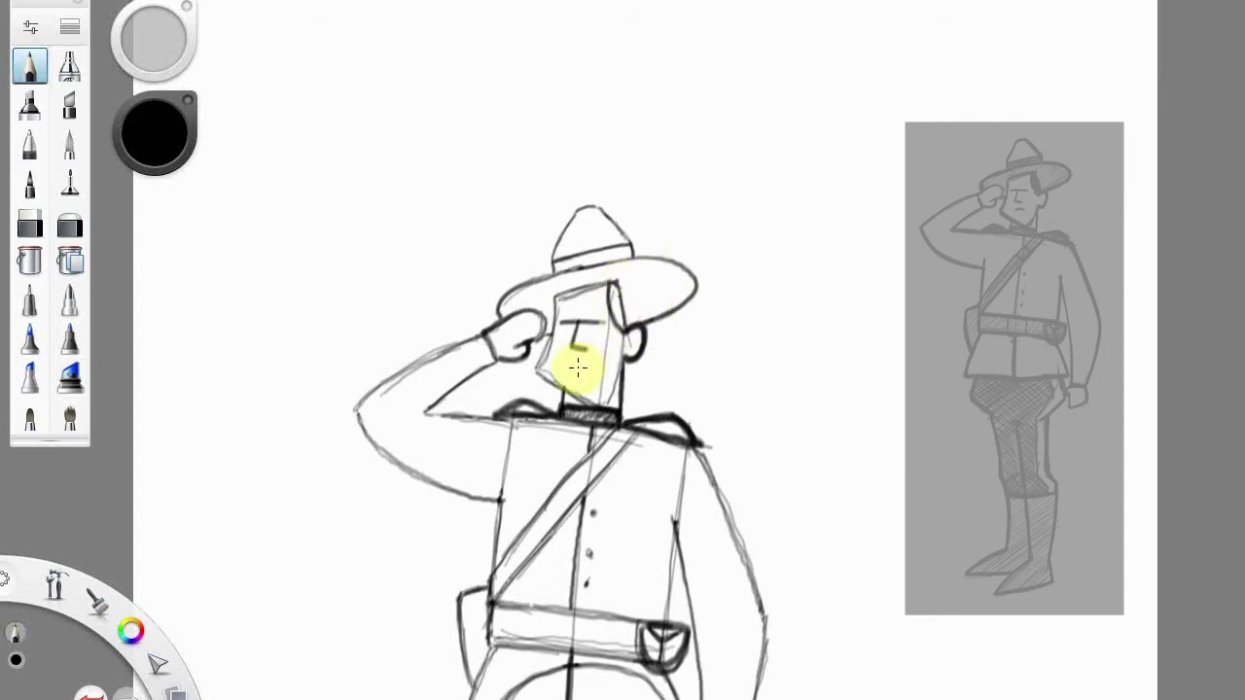
left_click_drag(574, 365, 591, 366)
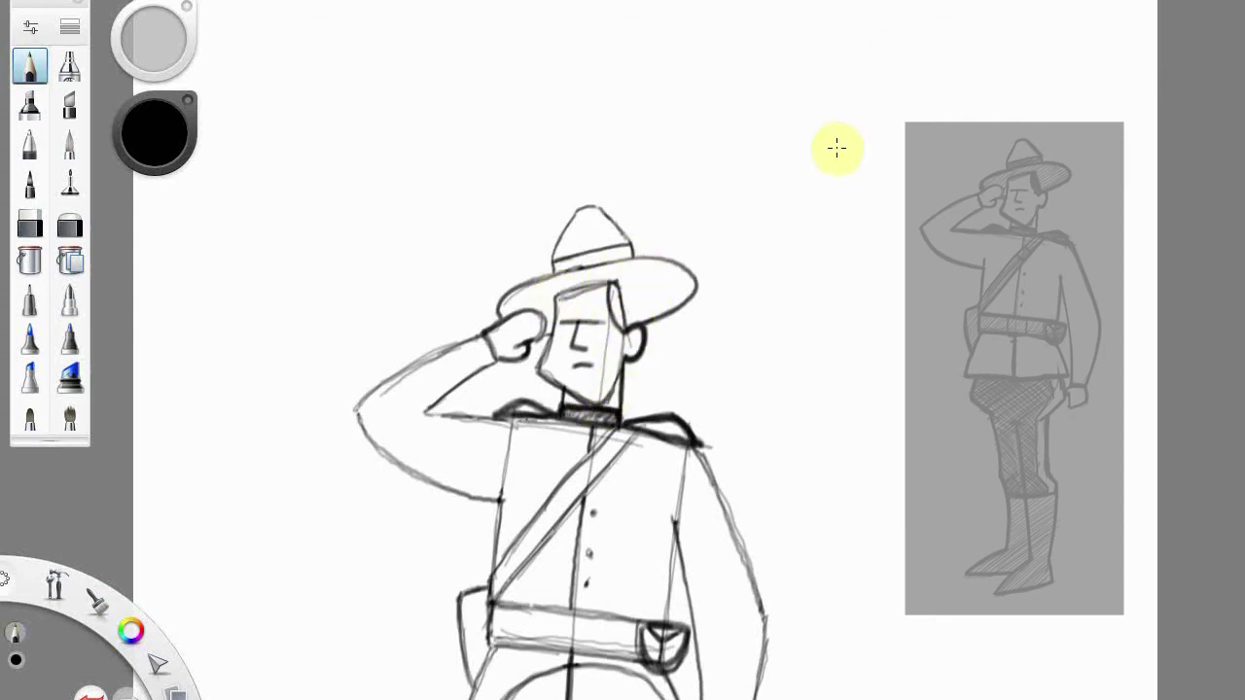
Step: Draw a small curved ponytail hanging behind the neck below the ear
key("space")
left_click_drag(754, 272, 574, 337)
left_click_drag(813, 403, 717, 330)
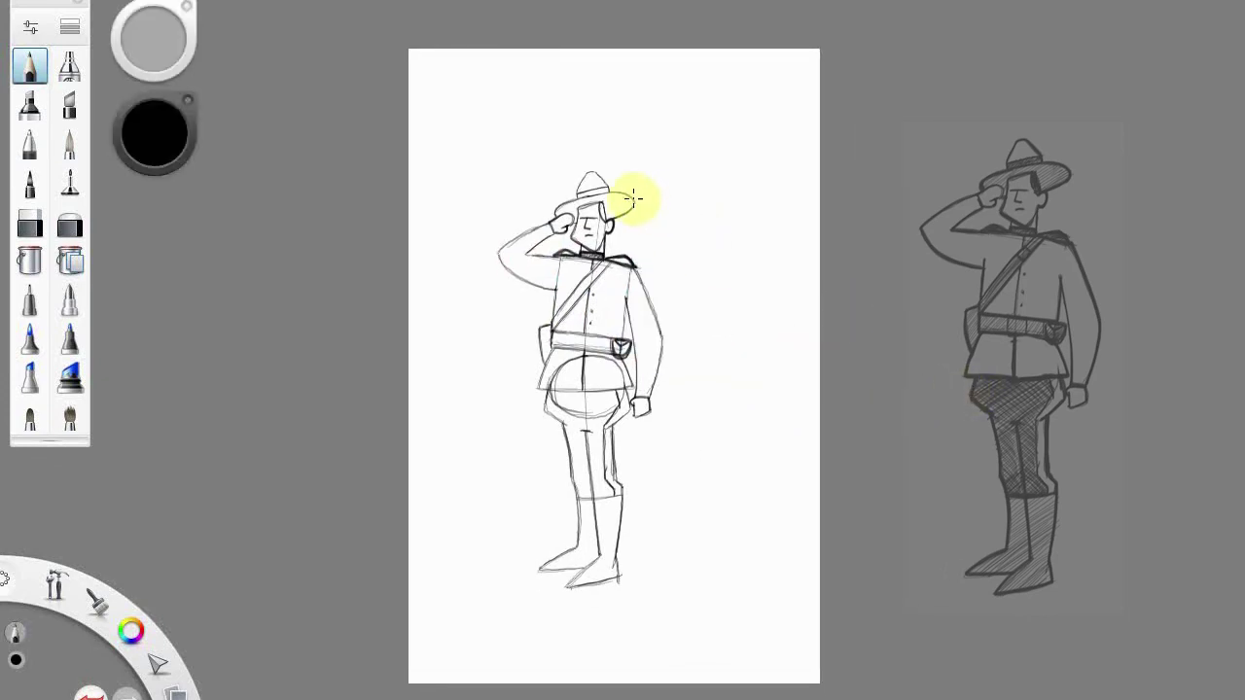
left_click_drag(596, 220, 842, 230)
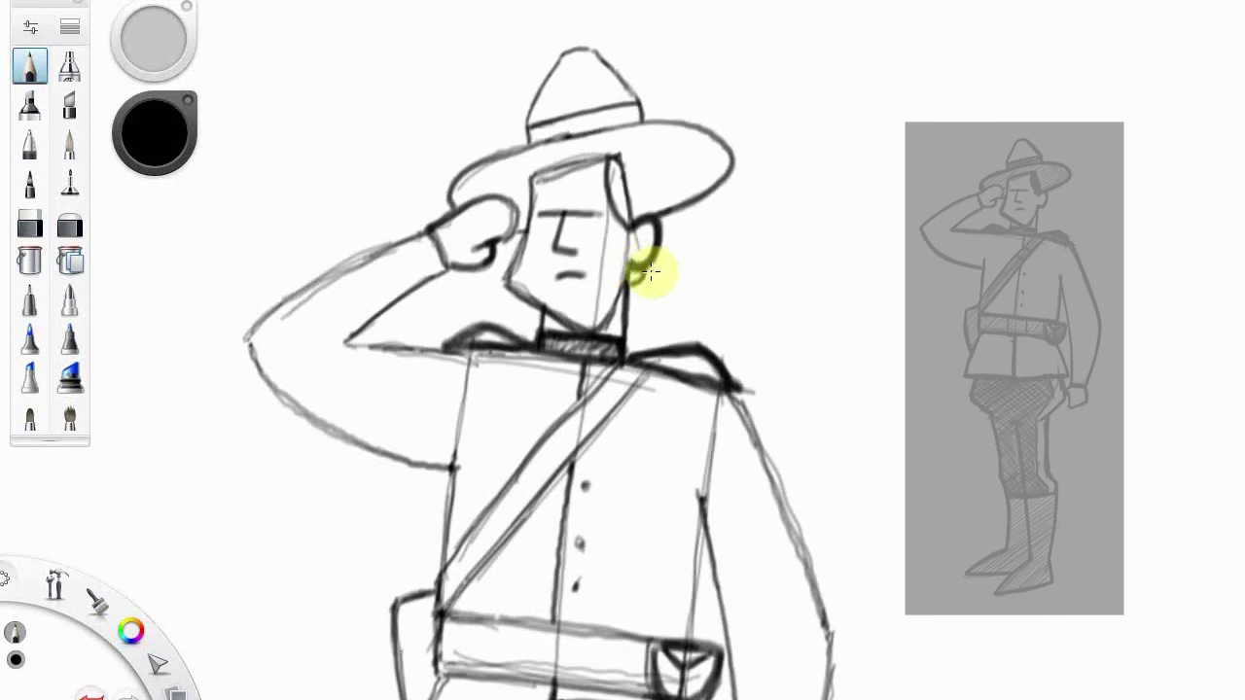
left_click_drag(681, 313, 707, 321)
mouse_move(628, 295)
left_mouse_down()
mouse_move(681, 336)
mouse_move(698, 331)
mouse_move(655, 328)
mouse_move(632, 304)
mouse_move(654, 331)
mouse_move(683, 313)
mouse_move(668, 273)
mouse_move(650, 268)
left_mouse_up()
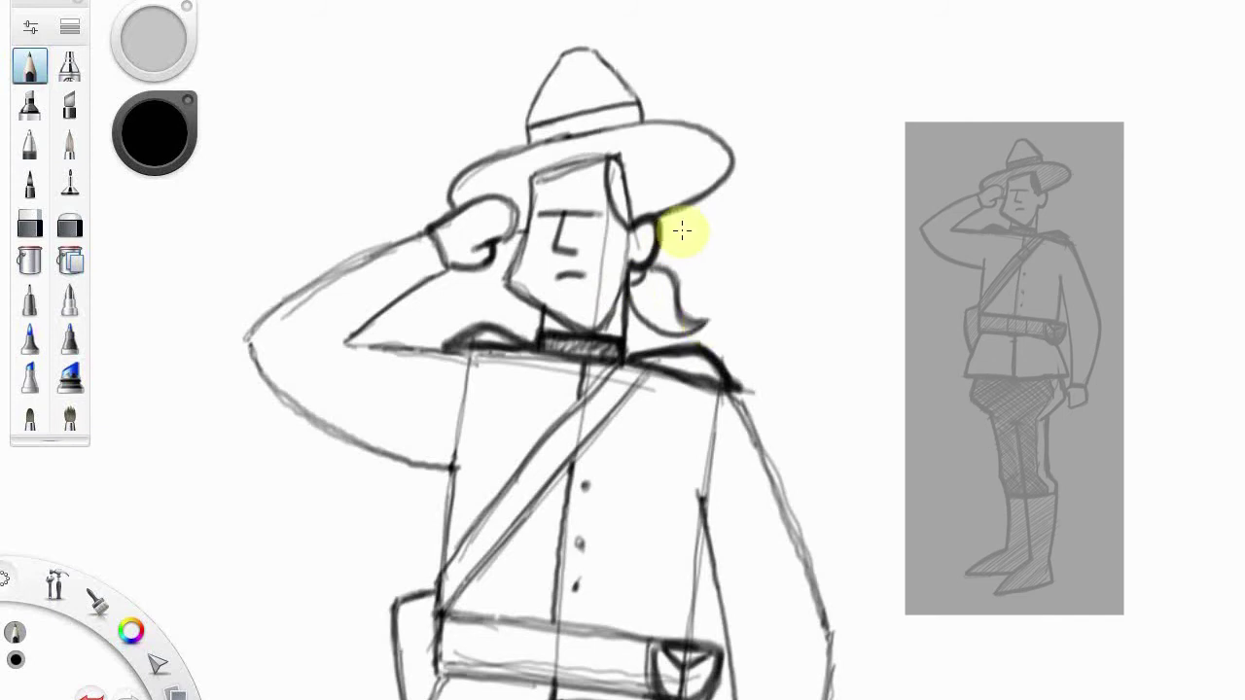
Step: Draw a rectangular buckle at the centre of the belt and a small ring on the upper chest strap
key("space")
left_click_drag(820, 231, 600, 218)
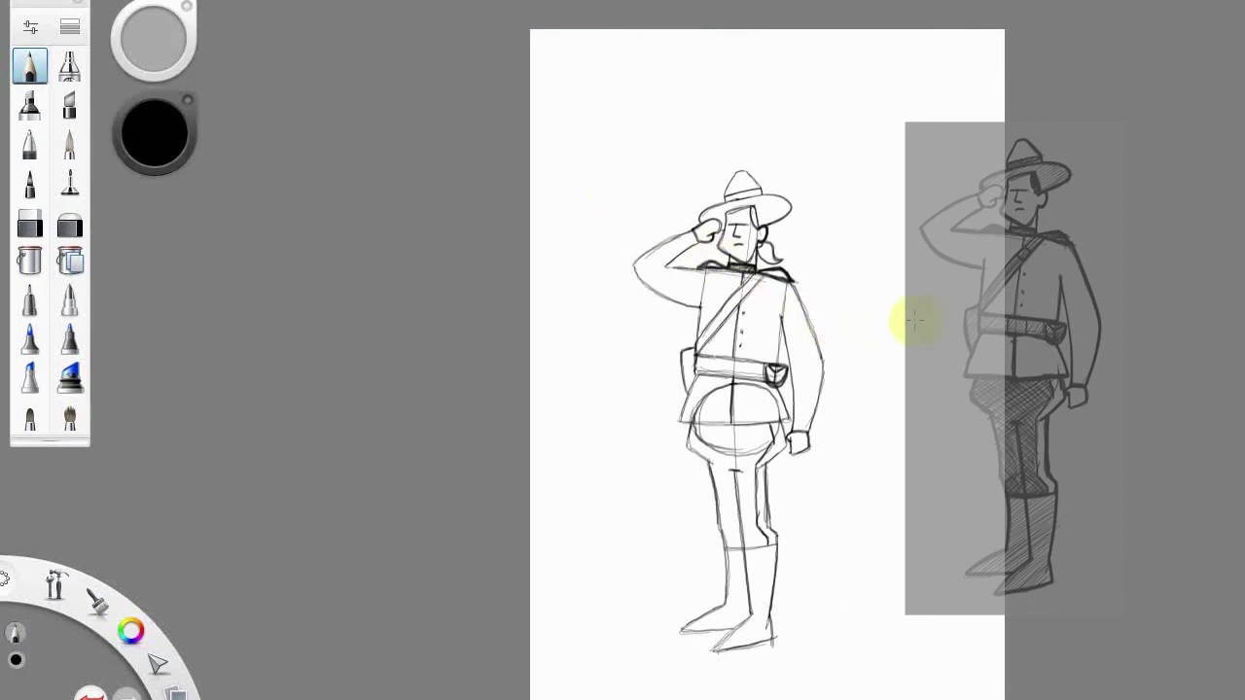
key("space")
left_click_drag(895, 327, 803, 292)
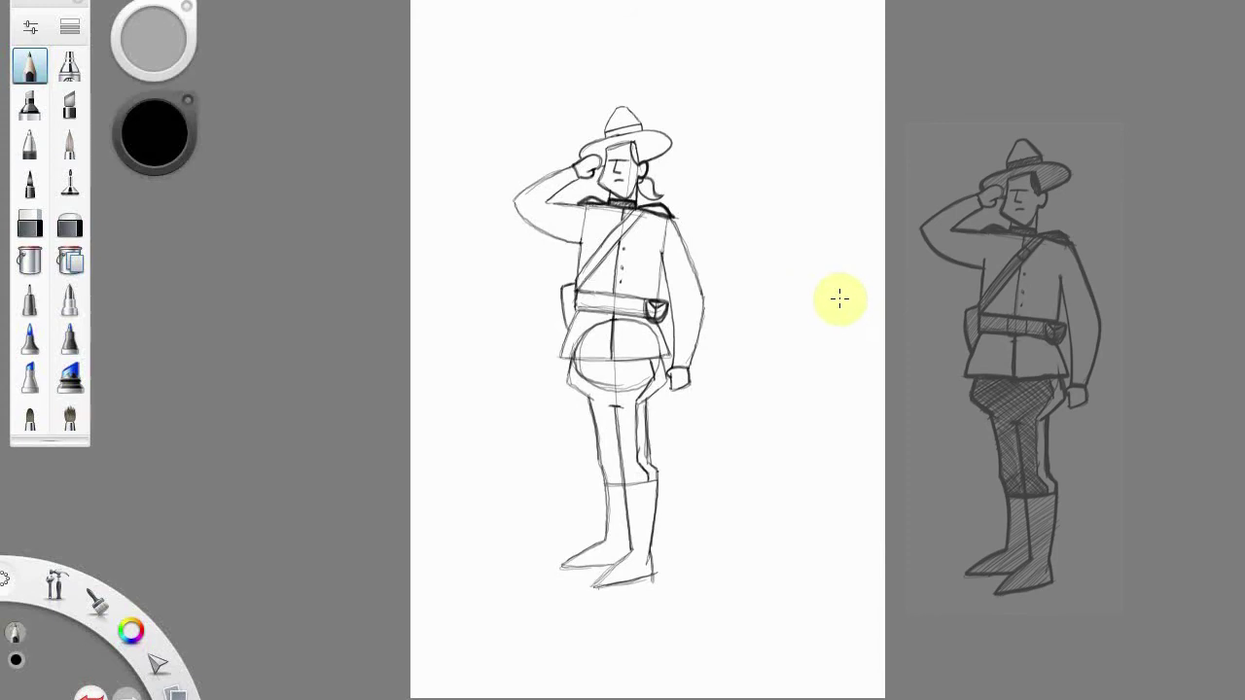
key("space")
left_click_drag(596, 229, 716, 250)
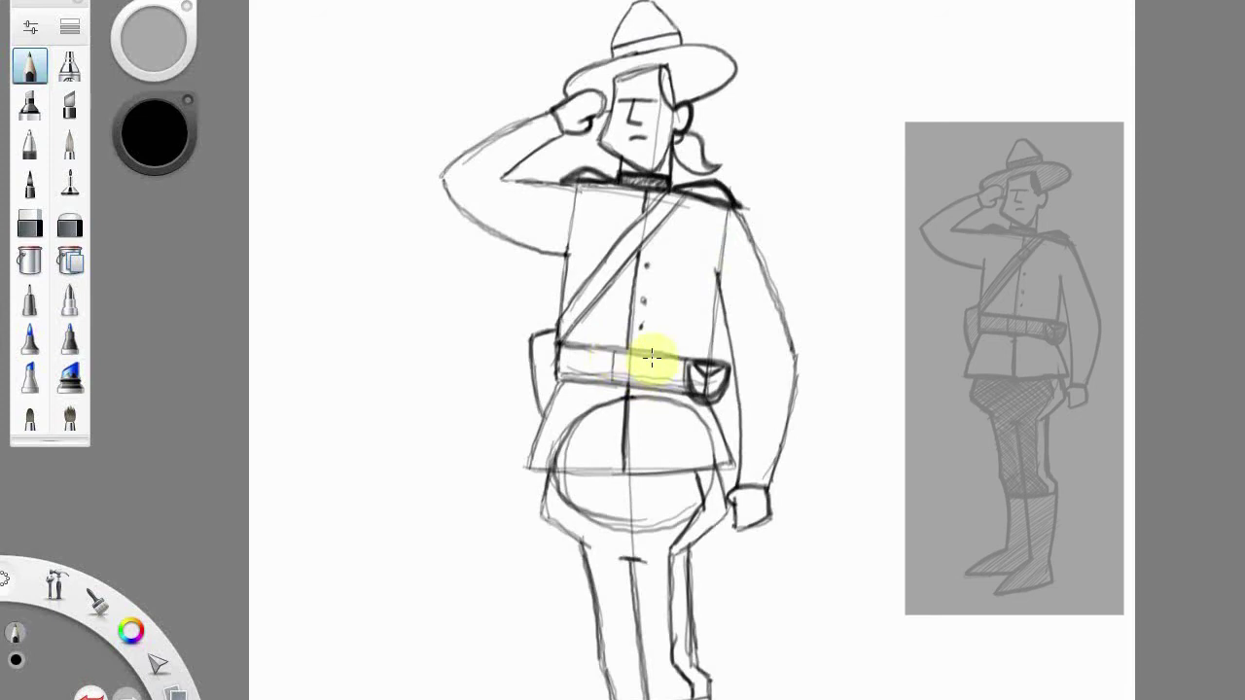
mouse_move(615, 350)
left_mouse_down()
mouse_move(614, 381)
mouse_move(636, 387)
mouse_move(616, 386)
left_mouse_up()
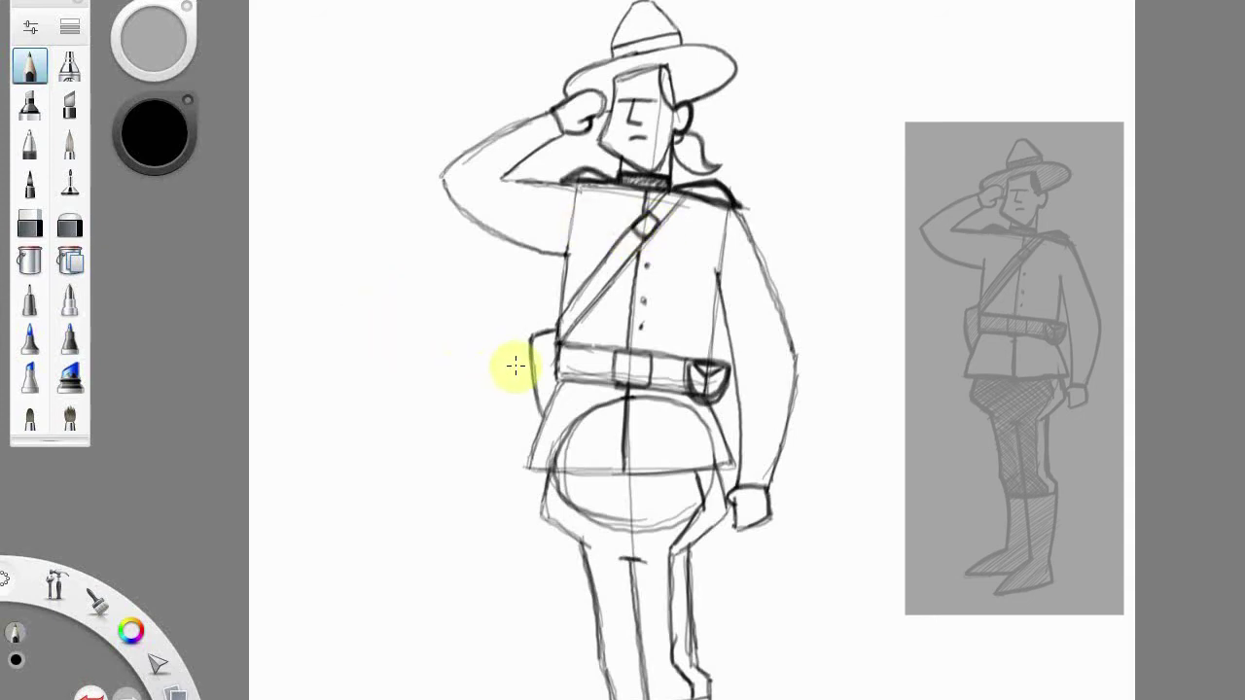
Step: Darken the outline of the flared tunic skirt along its hem and side edge below the belt
key("space")
left_click_drag(512, 366, 379, 356)
left_click_drag(591, 423, 598, 370)
key("space")
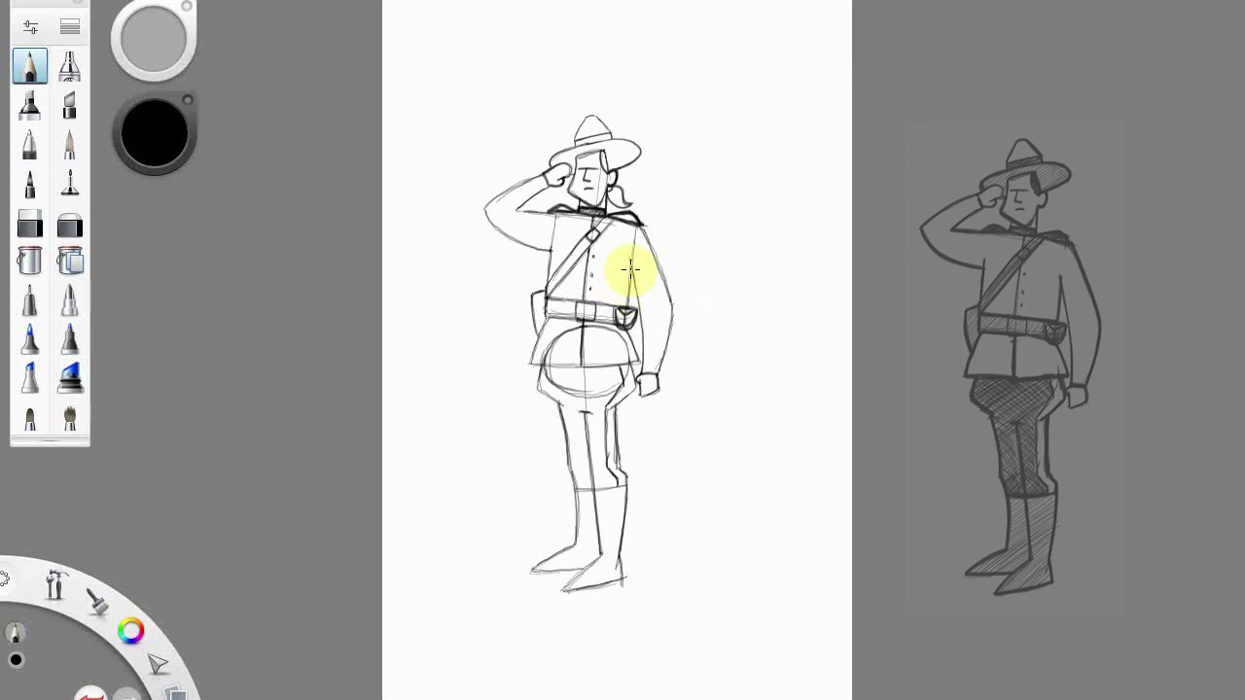
left_click_drag(638, 362, 580, 367)
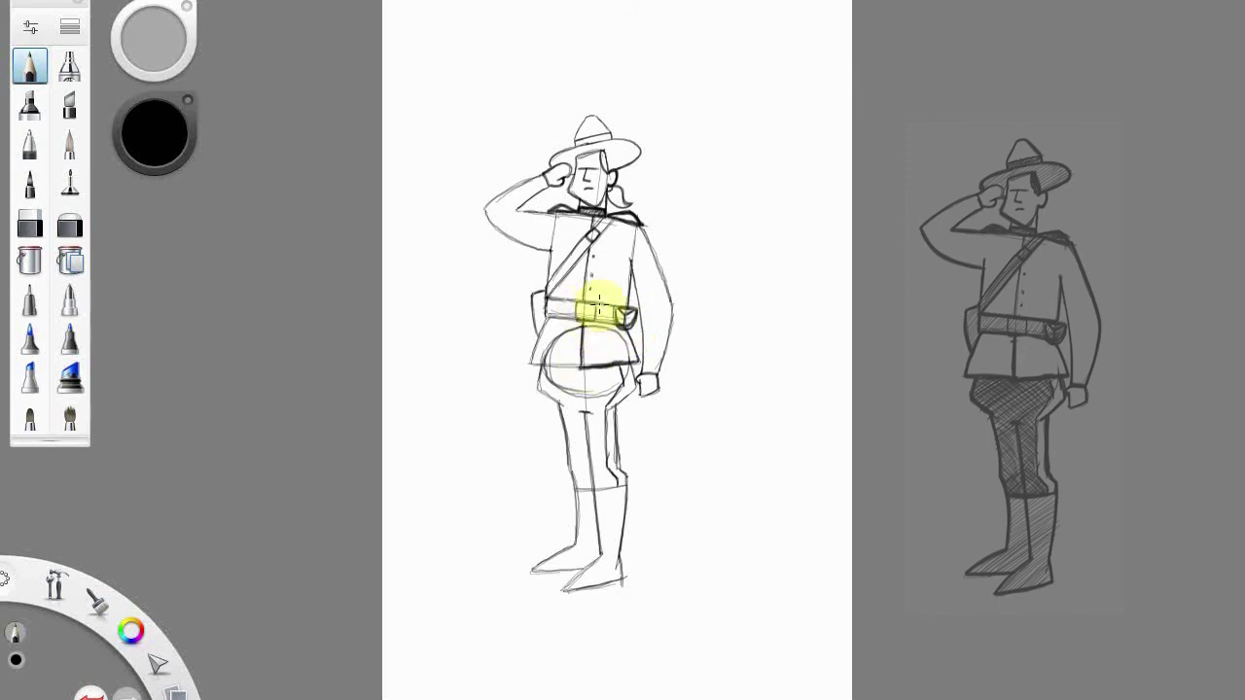
mouse_move(548, 319)
left_mouse_down()
mouse_move(531, 363)
mouse_move(588, 365)
left_mouse_up()
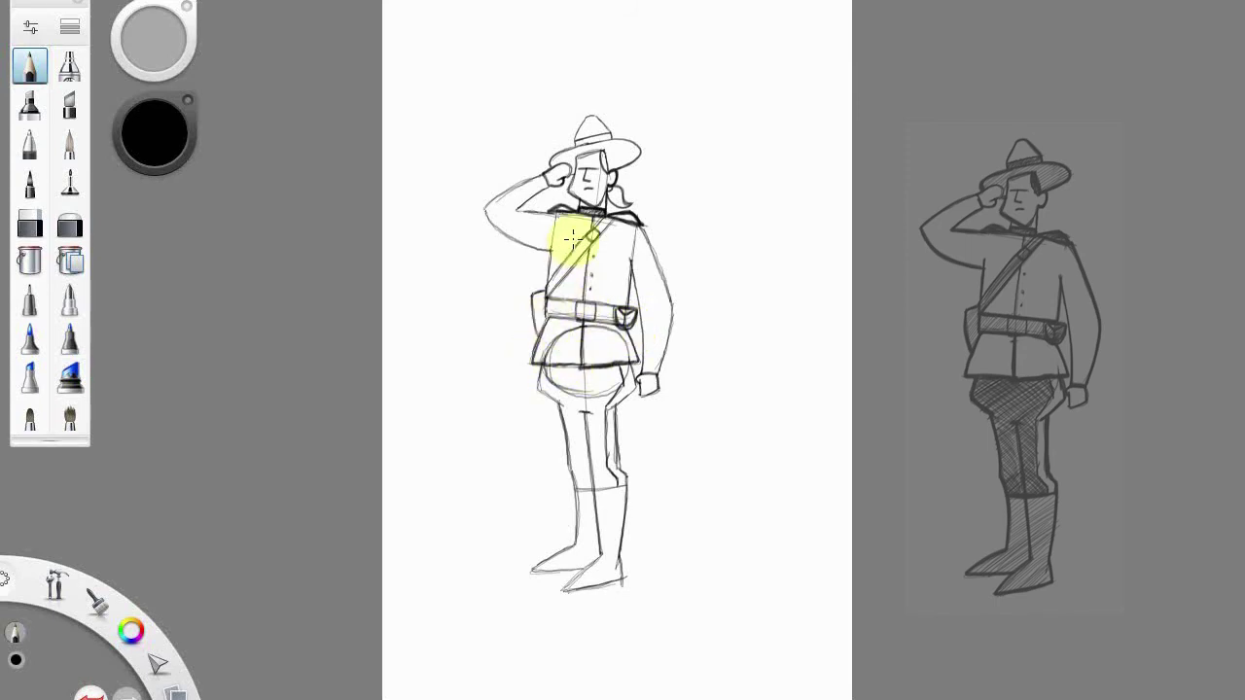
Step: Darken the outer contours of the flared trousers from the tunic hem down both legs
mouse_move(542, 366)
left_mouse_down()
mouse_move(538, 385)
mouse_move(560, 402)
left_mouse_up()
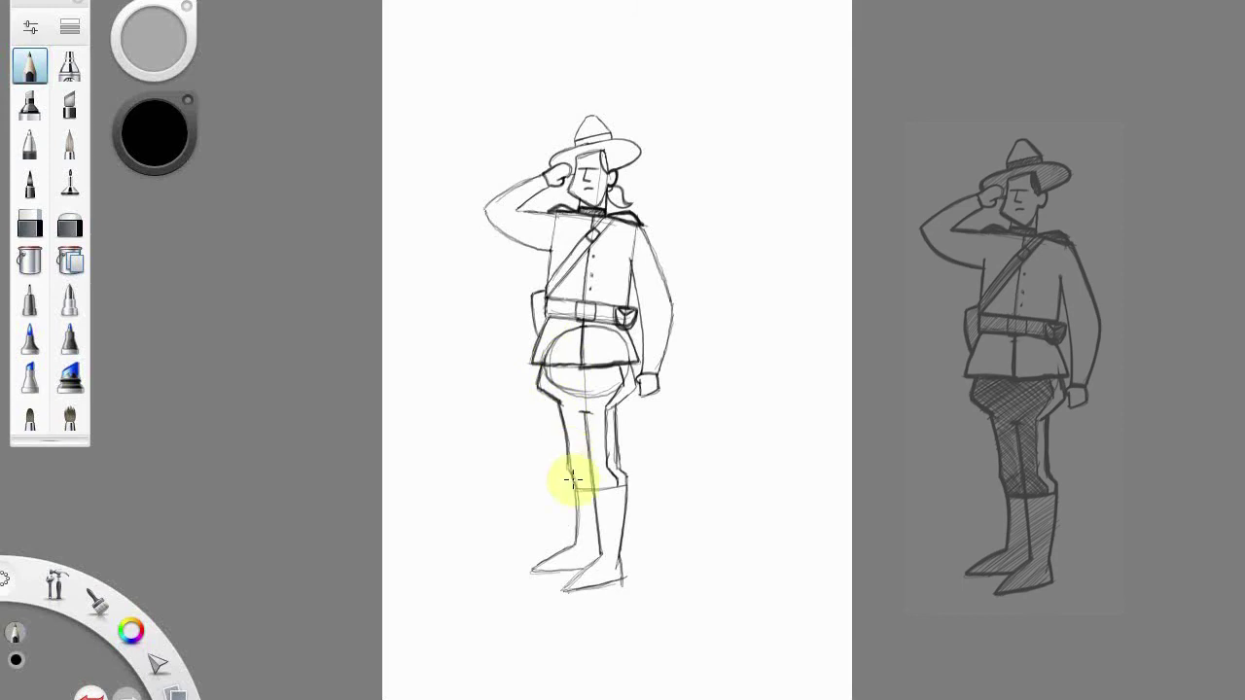
mouse_move(619, 398)
left_mouse_down()
mouse_move(608, 407)
mouse_move(619, 463)
left_mouse_up()
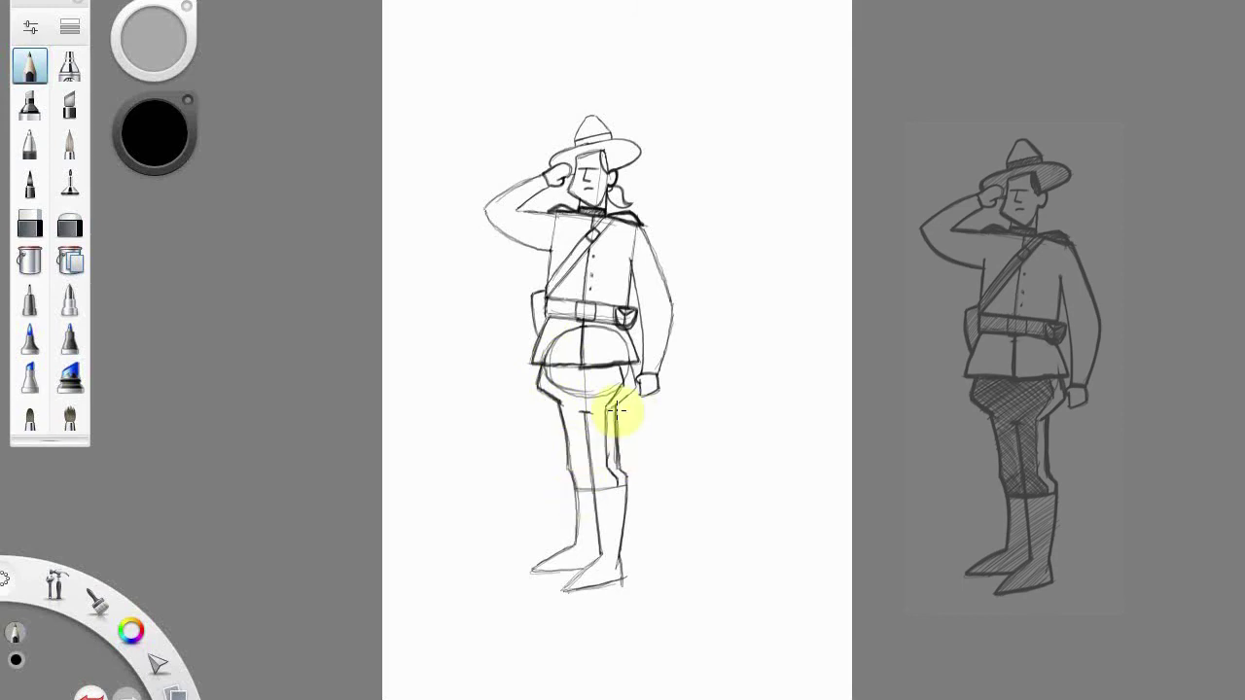
left_click_drag(634, 390, 614, 405)
Step: Darken the side edges of the torso between the arms and the belt, and touch up the shoulder
left_click_drag(631, 262, 629, 306)
left_click_drag(552, 255, 548, 286)
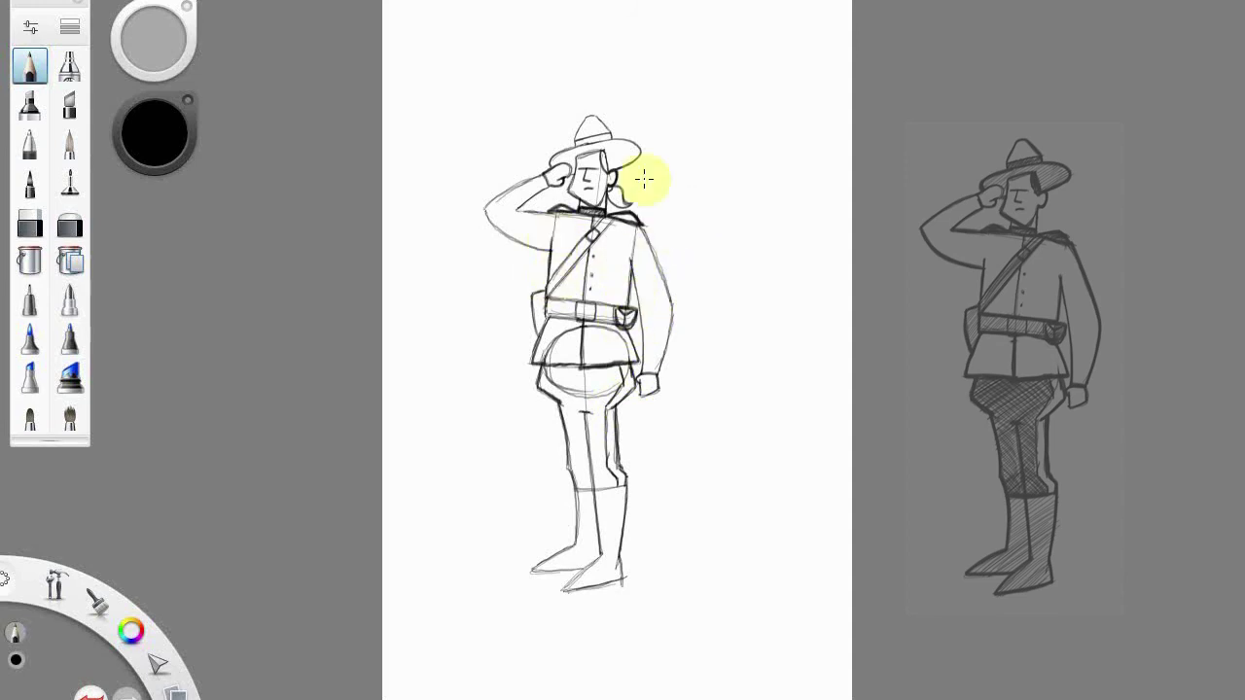
left_click_drag(649, 225, 634, 243)
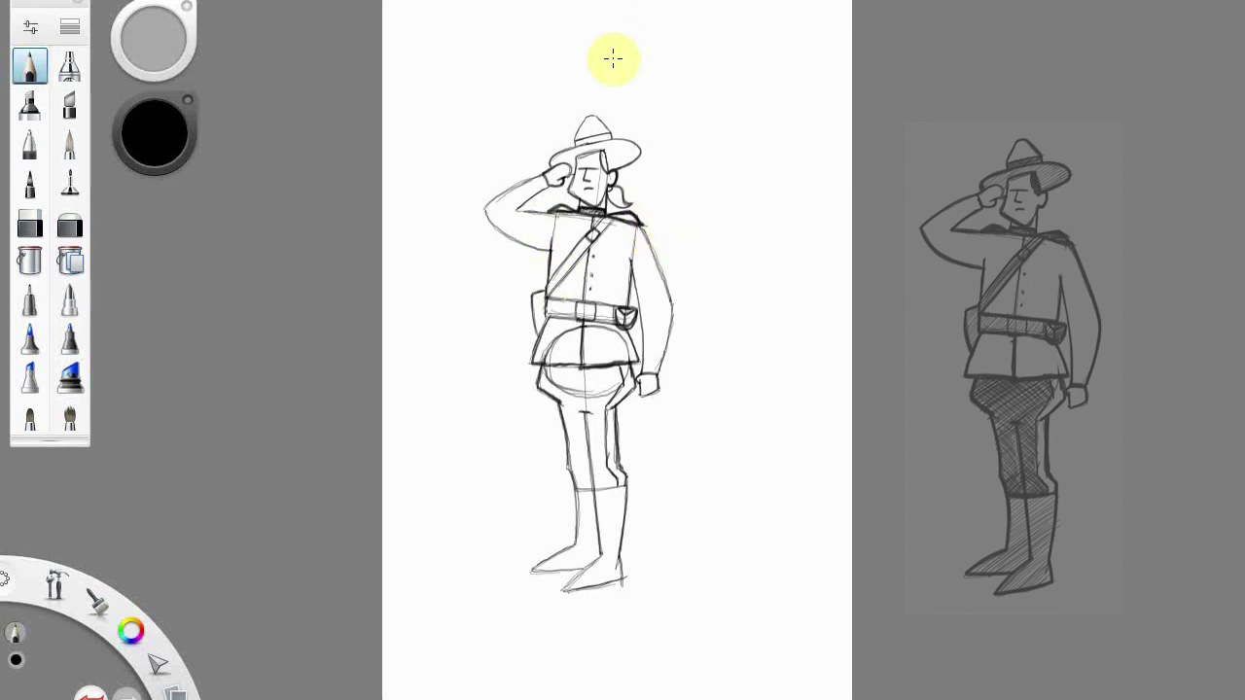